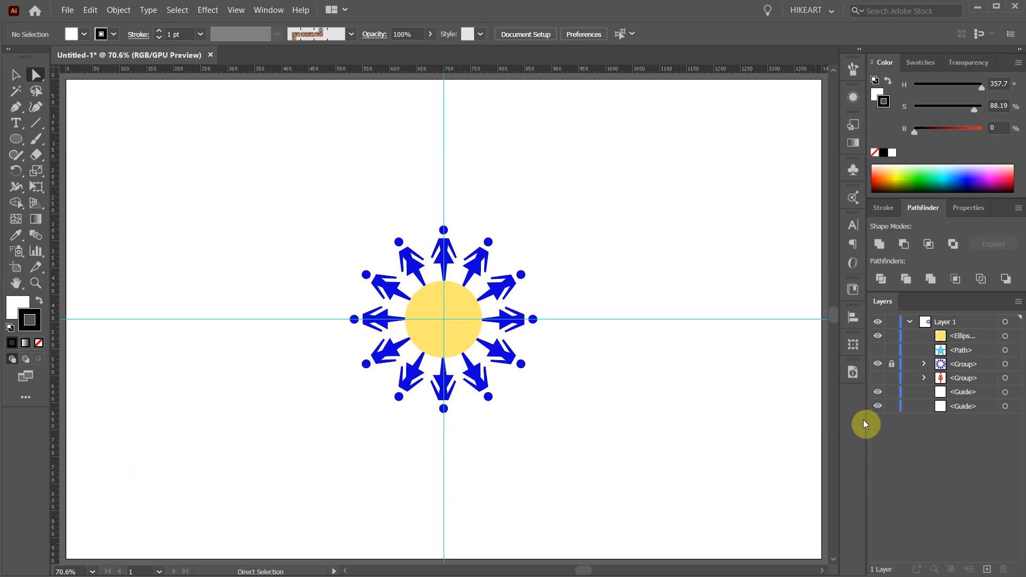
- Show the hidden red figure group and move it onto the vertical guide, directly above the ring of blue figures
{"action": "left_click", "coordinate": [877, 378]}
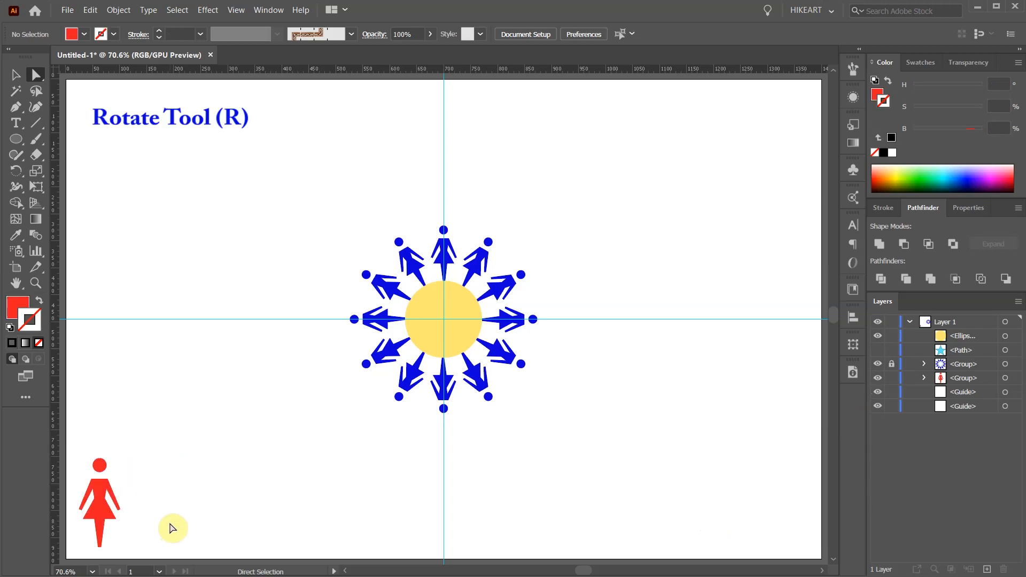
{"action": "key", "text": "v"}
{"action": "left_click_drag", "start_coordinate": [95, 494], "coordinate": [440, 178]}
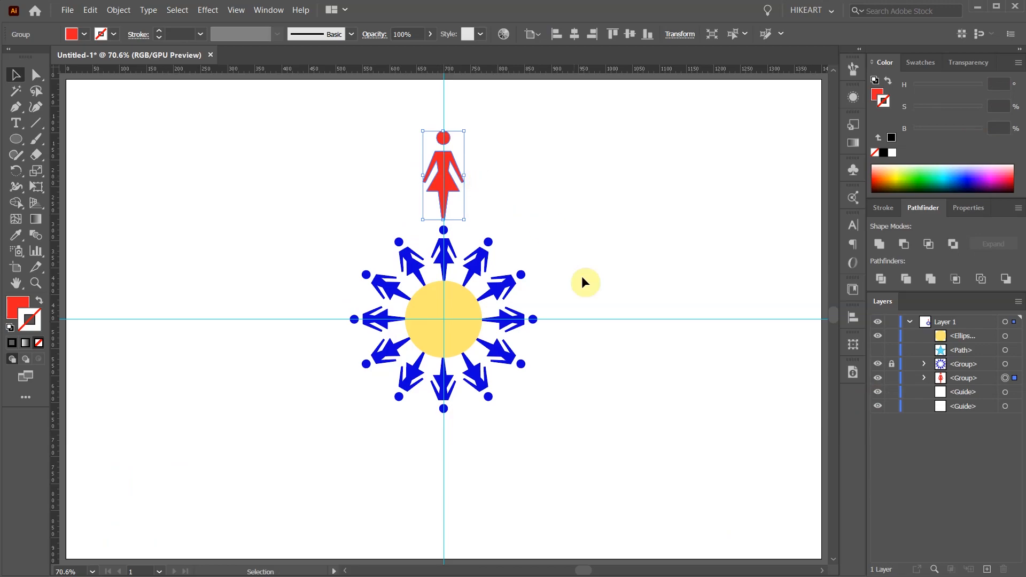
- Create a copy of the red figure rotated 30° around the center of the yellow circle
{"action": "key", "text": "r"}
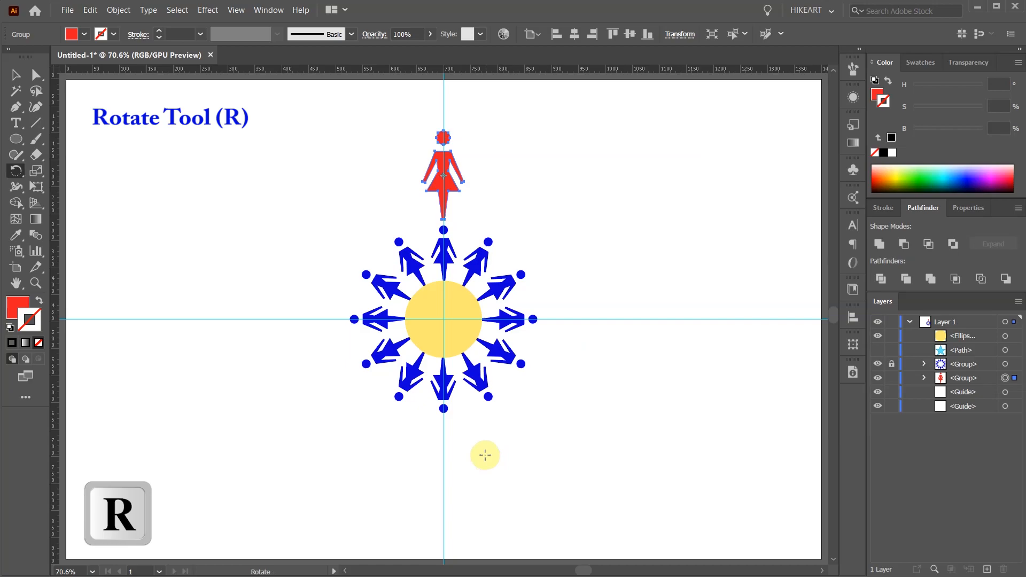
{"action": "key", "text": "alt"}
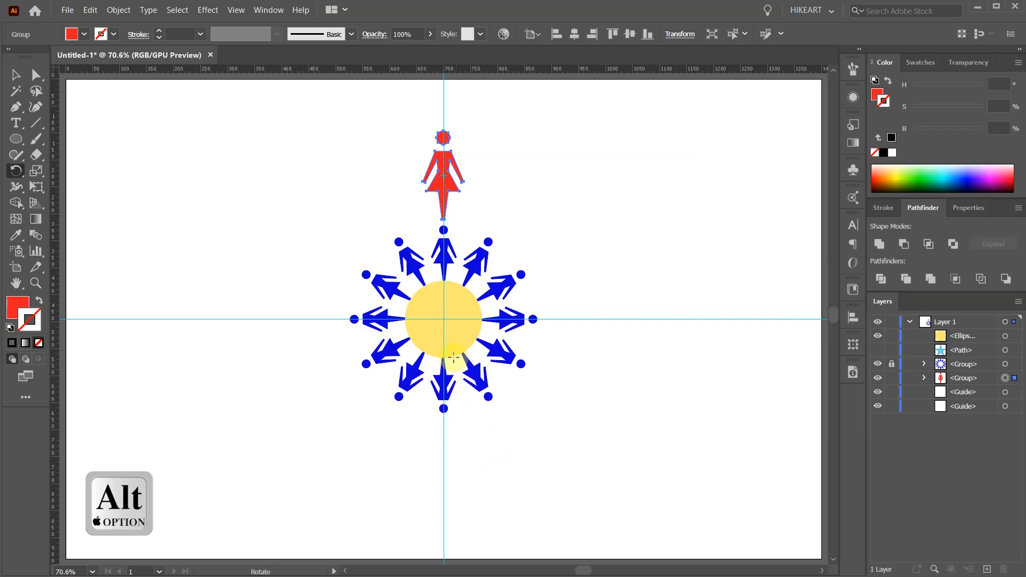
{"action": "left_click", "coordinate": [444, 319], "text": "alt"}
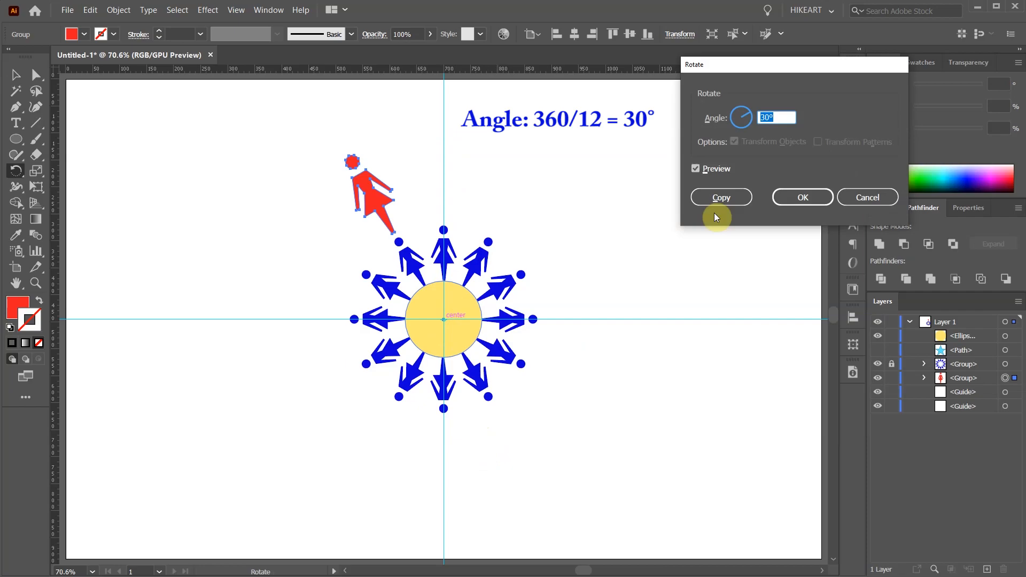
{"action": "left_click", "coordinate": [742, 197]}
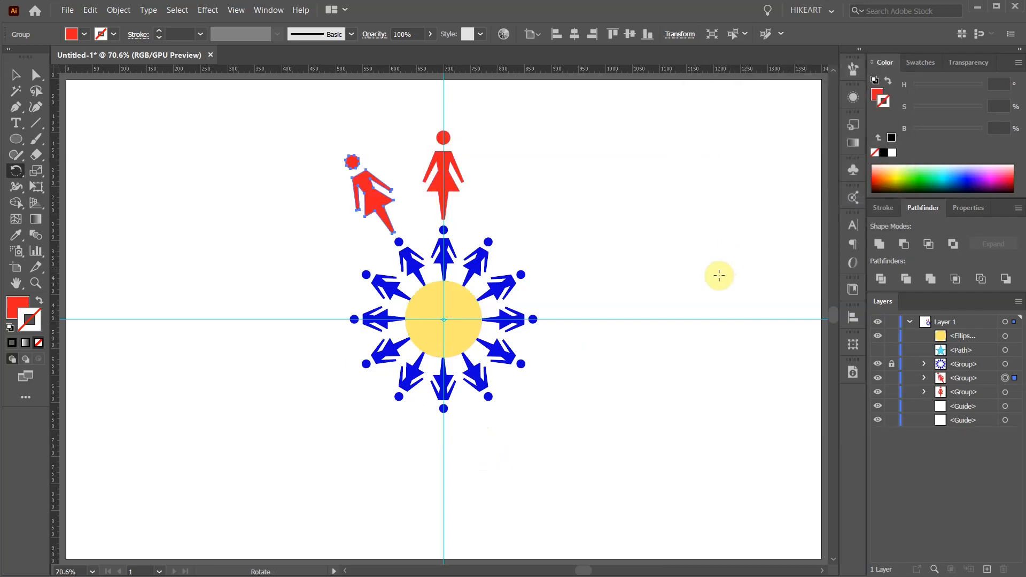
- Repeat the rotated copy until 12 red figures surround the blue ring, and deselect the artwork
{"action": "key", "text": "ctrl+d"}
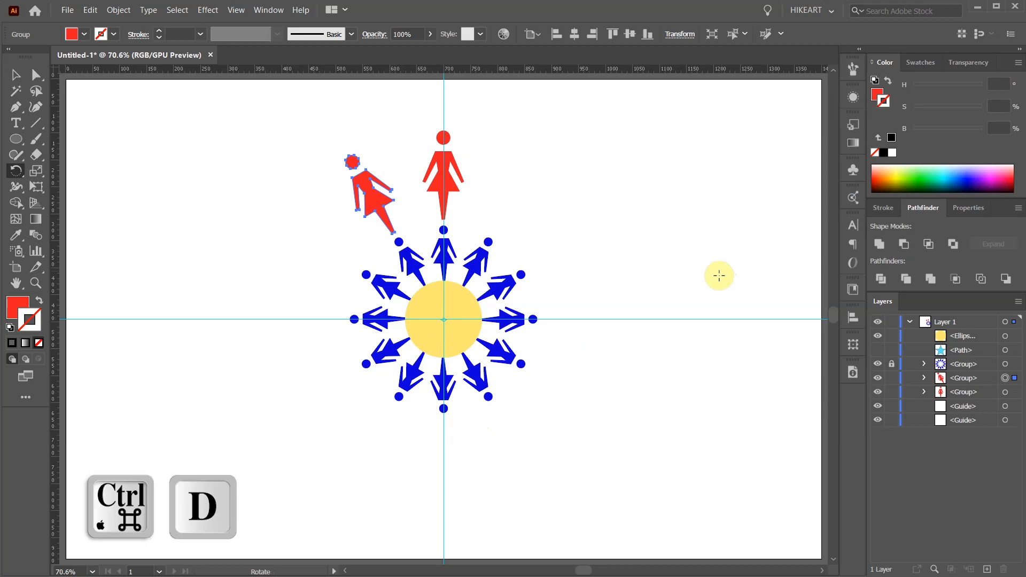
{"action": "key", "text": "ctrl"}
{"action": "key", "text": "ctrl+d"}
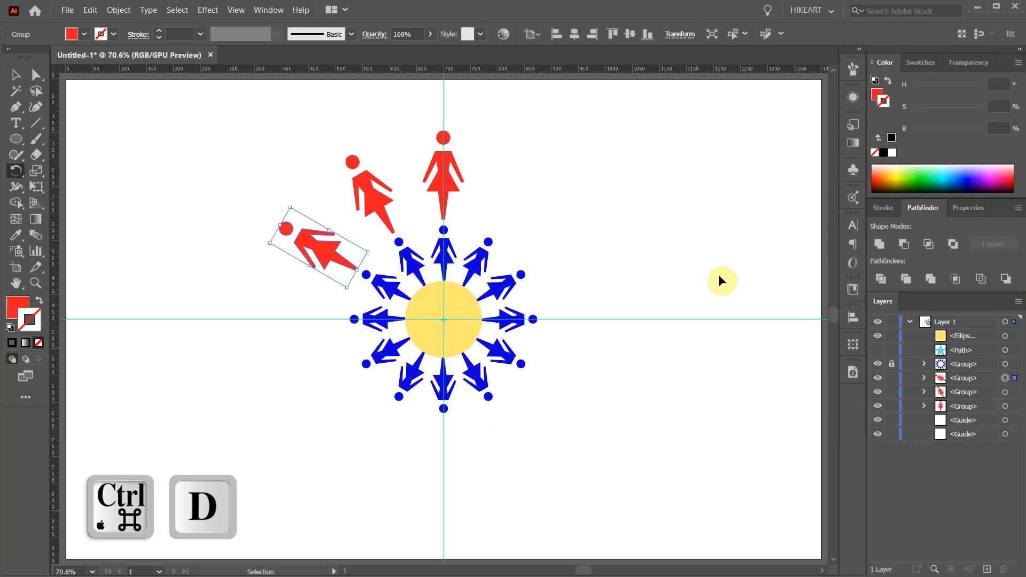
{"action": "key", "text": "ctrl+d"}
{"action": "key", "text": "ctrl+d"}
{"action": "key", "text": "ctrl+d"}
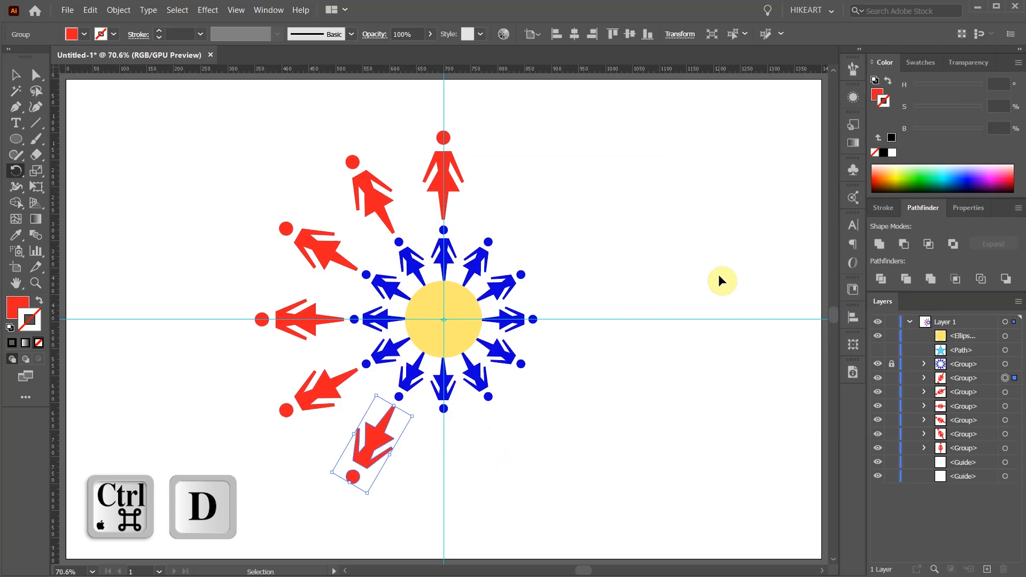
{"action": "key", "text": "ctrl+d"}
{"action": "key", "text": "ctrl+d"}
{"action": "key", "text": "ctrl+d"}
{"action": "key", "text": "ctrl+d"}
{"action": "key", "text": "ctrl+d"}
{"action": "key", "text": "ctrl+d"}
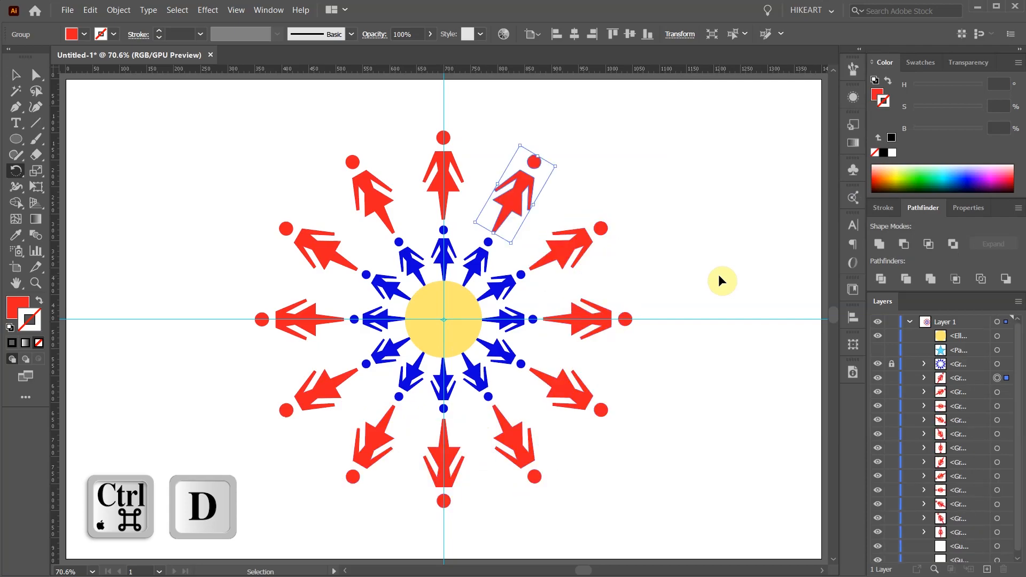
{"action": "key", "text": "v"}
{"action": "left_click", "coordinate": [749, 283]}
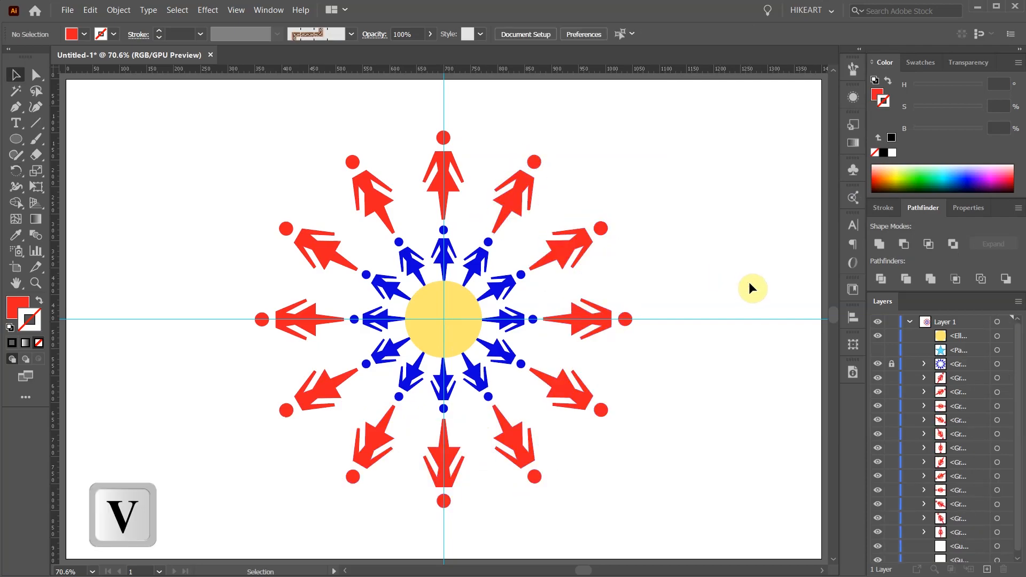
- Rotate the red figure just clockwise of the topmost one by 30° about its own center
{"action": "left_click", "coordinate": [517, 195]}
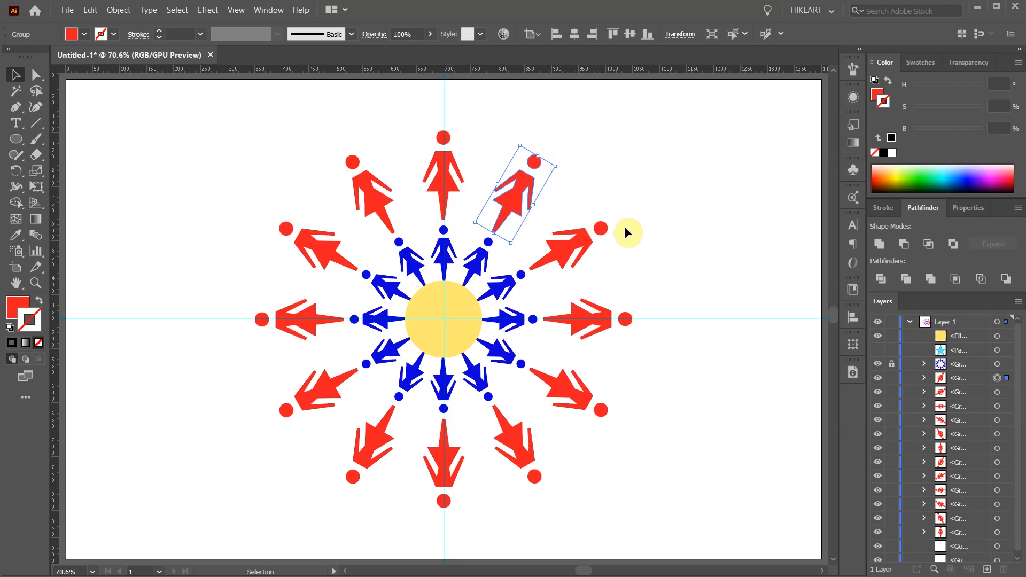
{"action": "key", "text": "r"}
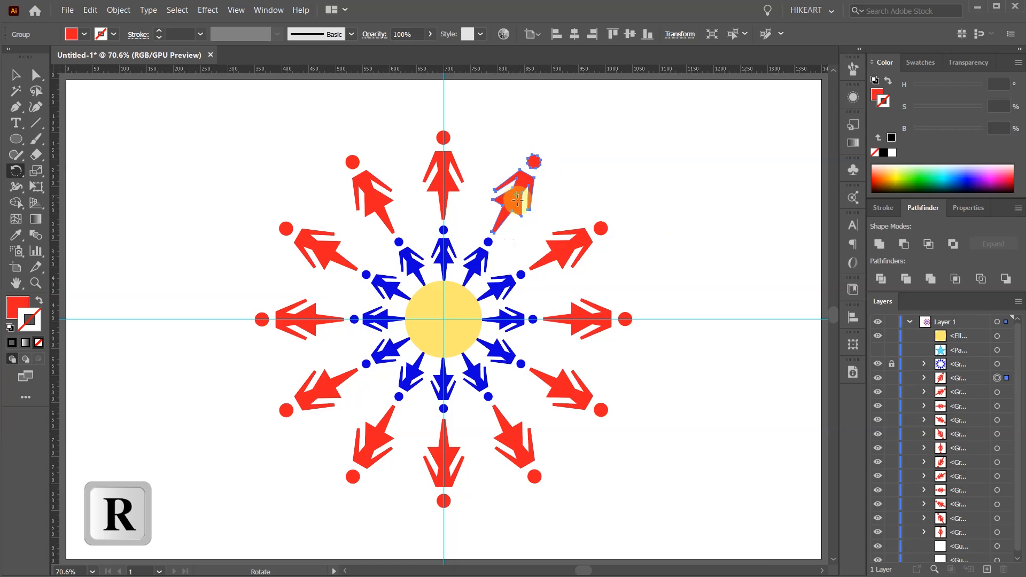
{"action": "key", "text": "Return"}
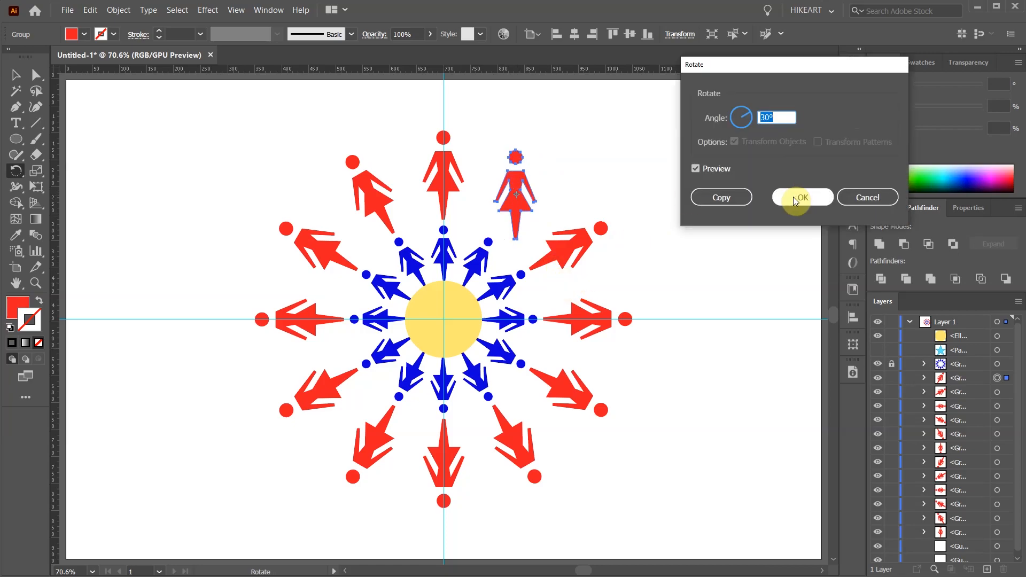
{"action": "left_click", "coordinate": [793, 197]}
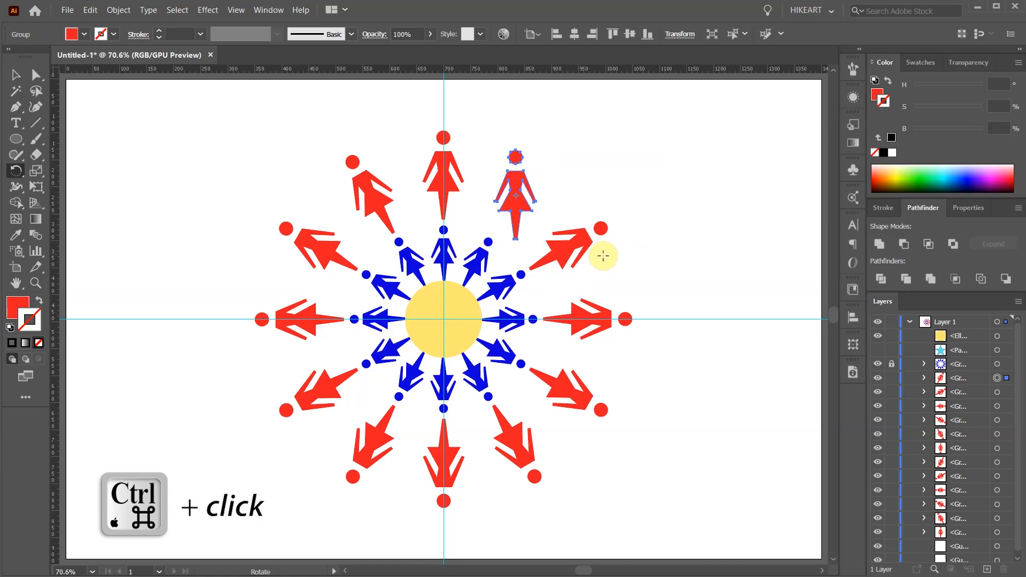
- Rotate the next red figure clockwise by 30° about its own center and repeat the same rotation once
{"action": "left_click", "coordinate": [561, 252], "text": "ctrl"}
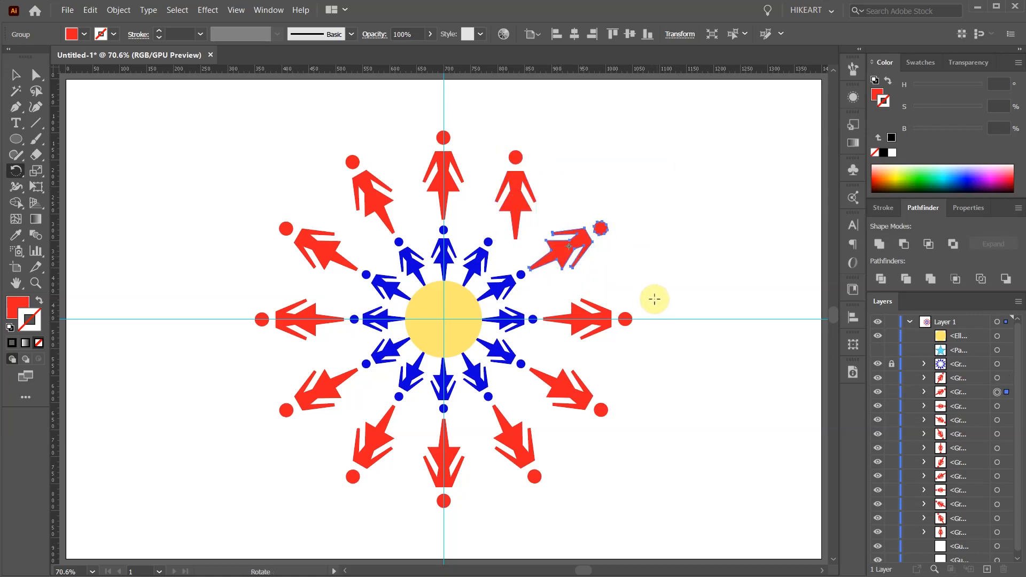
{"action": "key", "text": "Return"}
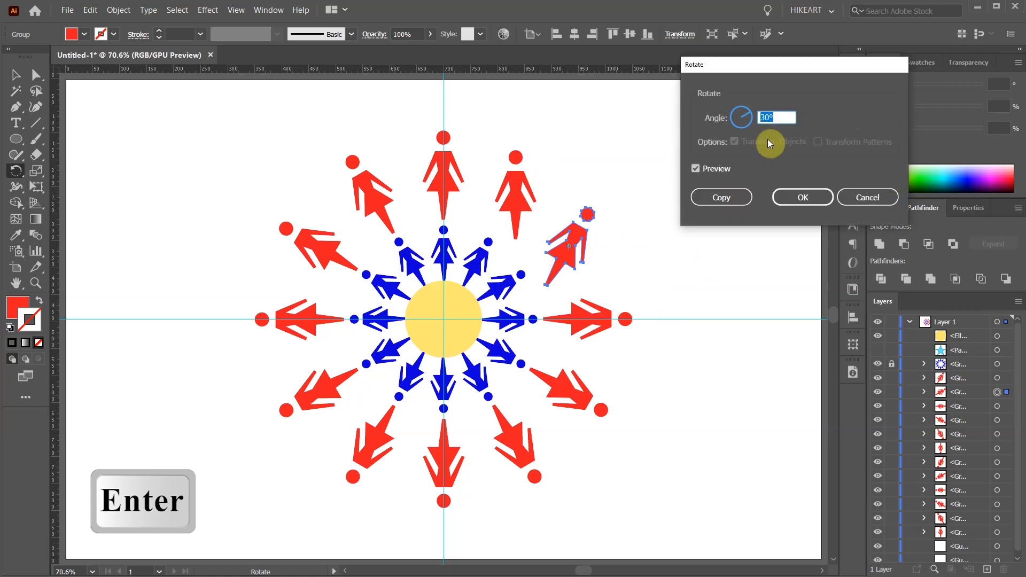
{"action": "left_click", "coordinate": [802, 197]}
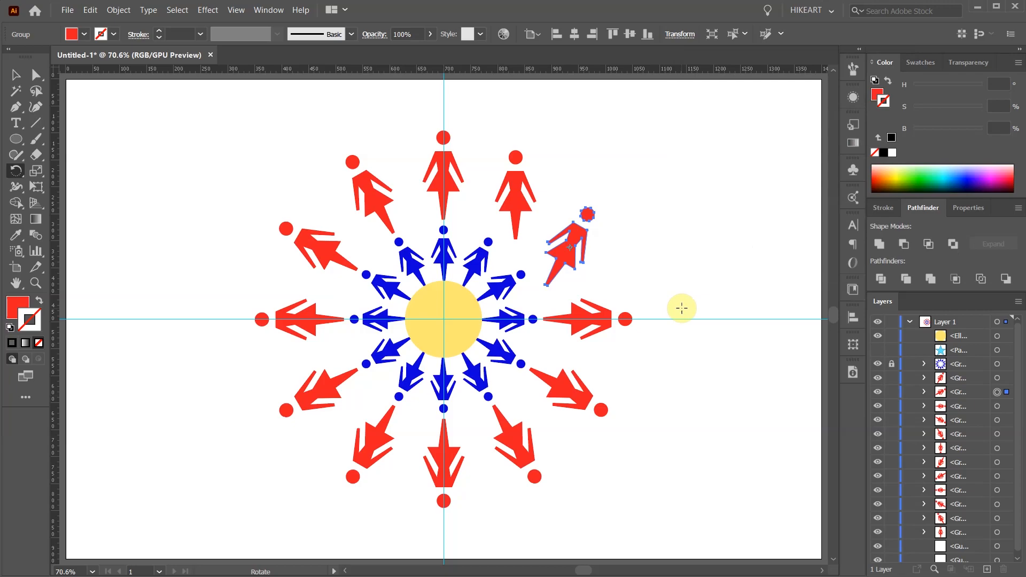
{"action": "key", "text": "ctrl"}
{"action": "key", "text": "ctrl+d"}
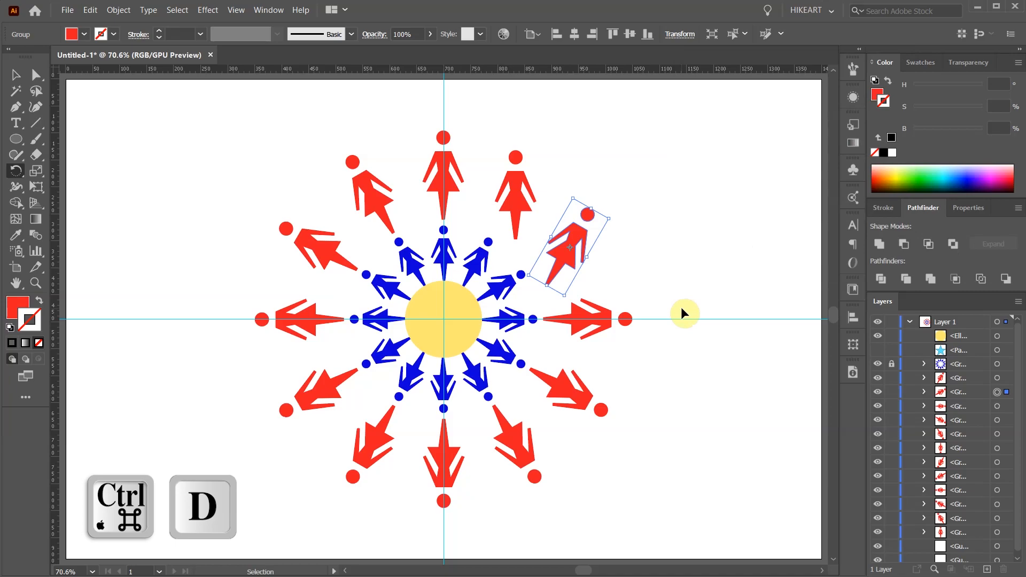
{"action": "key", "text": "ctrl+d"}
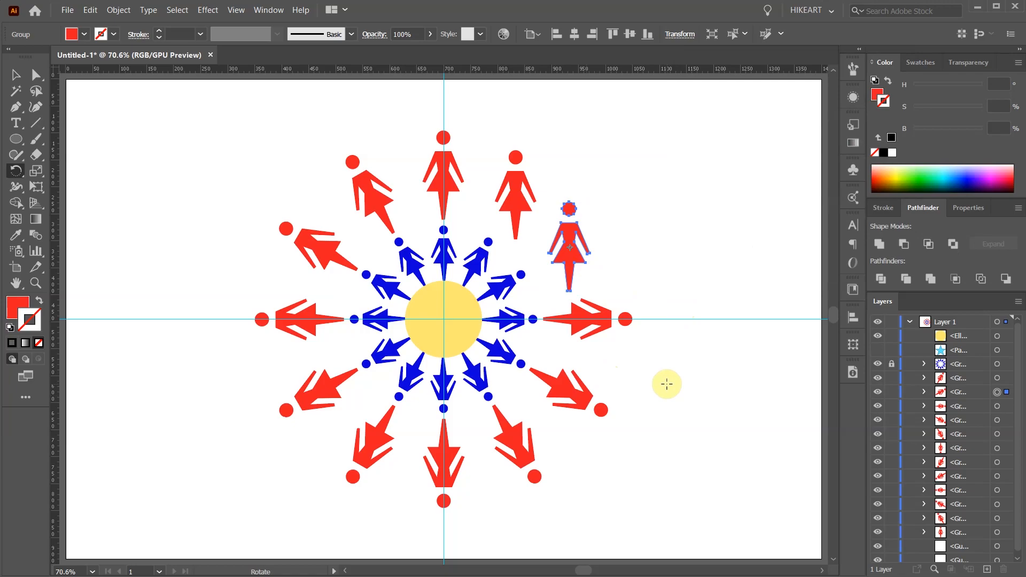
- Undo the rotations and all rotated copies back to the single red figure above the blue ring, and deselect it
{"action": "key", "text": "ctrl+z"}
{"action": "key", "text": "ctrl+z"}
{"action": "key", "text": "ctrl+z"}
{"action": "key", "text": "ctrl+z"}
{"action": "key", "text": "ctrl+z"}
{"action": "key", "text": "ctrl+z"}
{"action": "key", "text": "ctrl+z"}
{"action": "key", "text": "ctrl+z"}
{"action": "key", "text": "ctrl+z"}
{"action": "key", "text": "ctrl+z"}
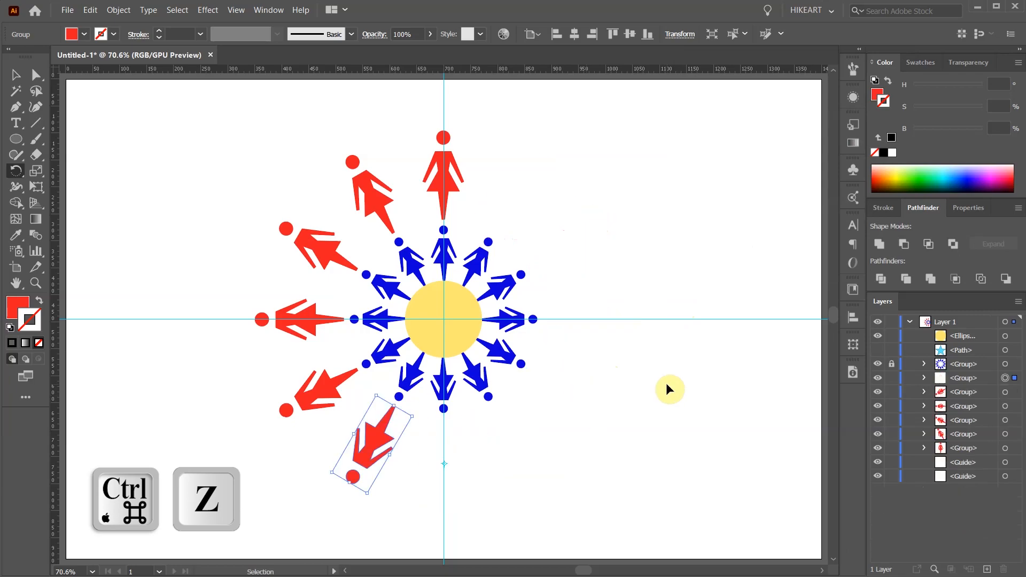
{"action": "key", "text": "ctrl+z"}
{"action": "key", "text": "ctrl+z"}
{"action": "key", "text": "v"}
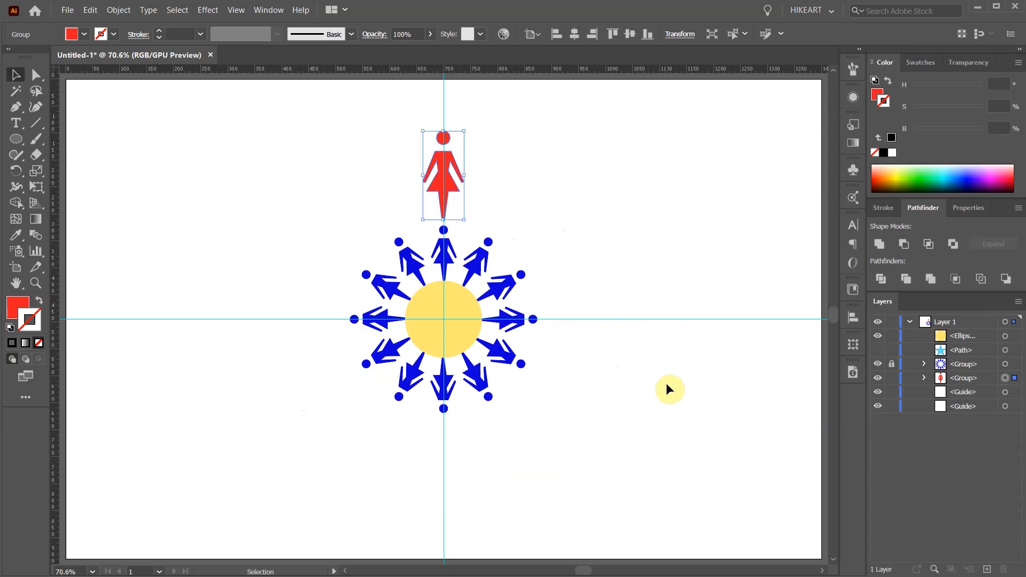
{"action": "left_click", "coordinate": [666, 383]}
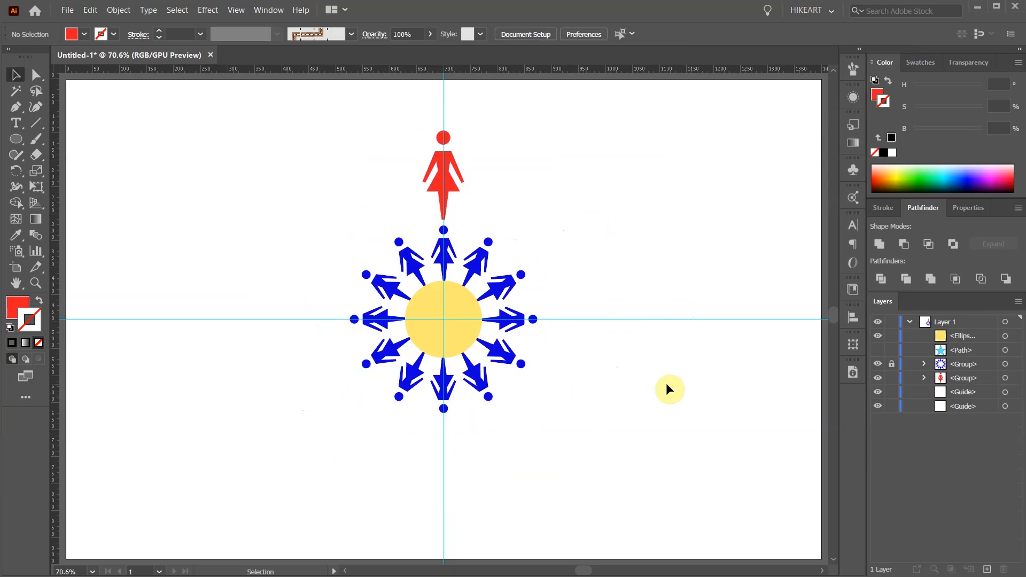
- Create a new scatter brush from the red figure, keeping the default brush options
{"action": "key", "text": "v"}
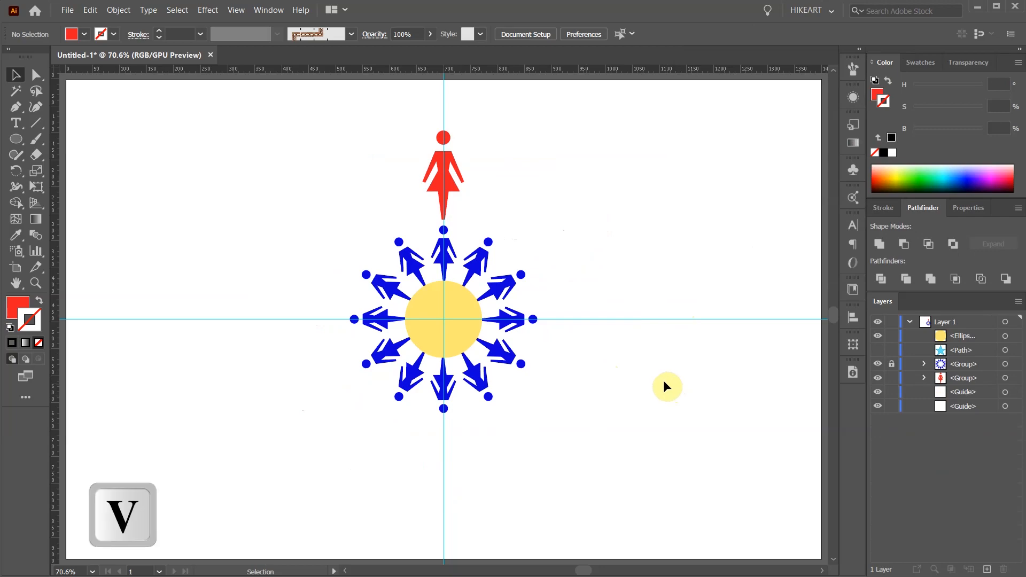
{"action": "left_click", "coordinate": [432, 178]}
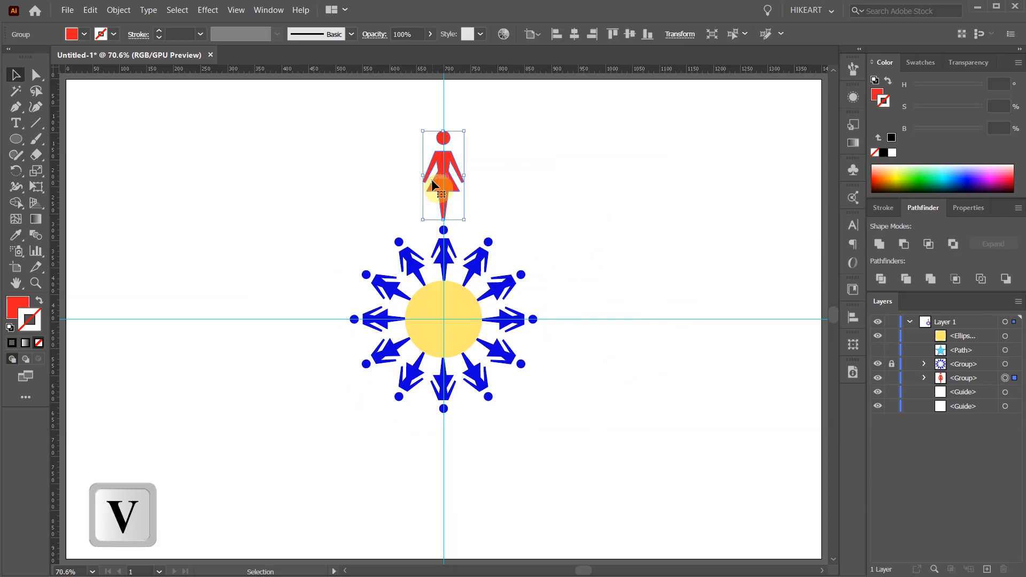
{"action": "left_click", "coordinate": [853, 69]}
{"action": "left_click_drag", "start_coordinate": [448, 167], "coordinate": [709, 207]}
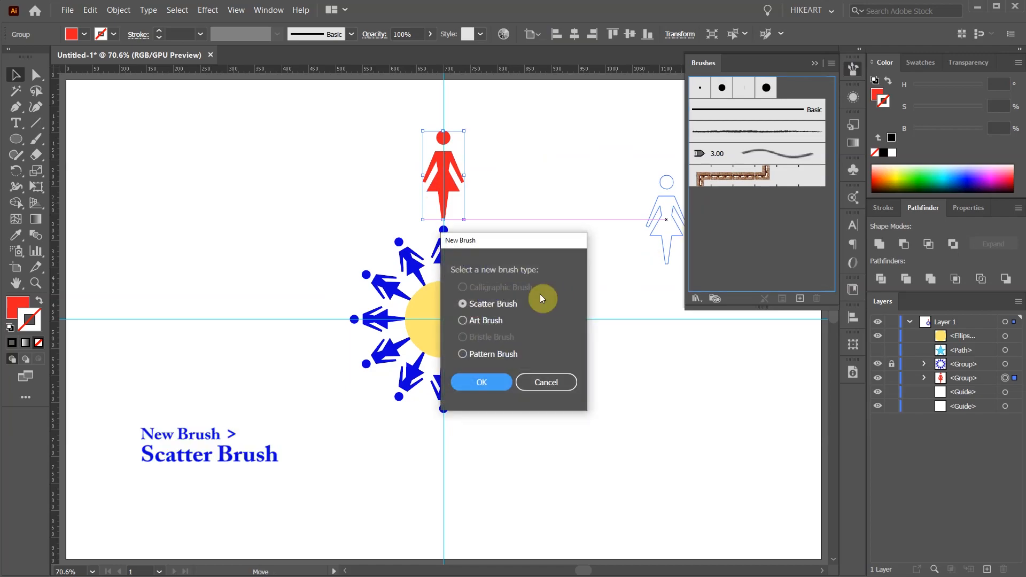
{"action": "left_click", "coordinate": [501, 382]}
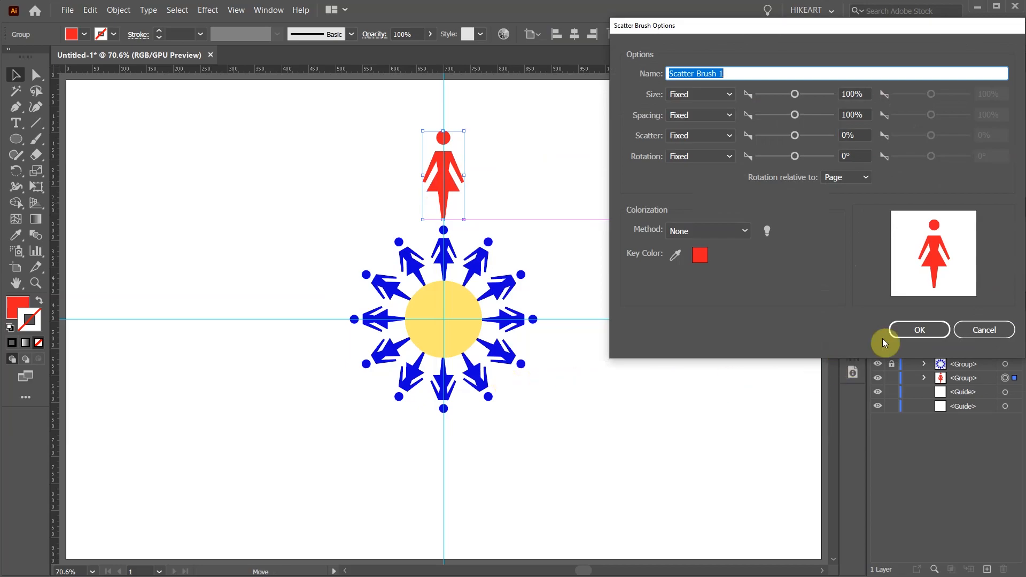
{"action": "left_click", "coordinate": [920, 330]}
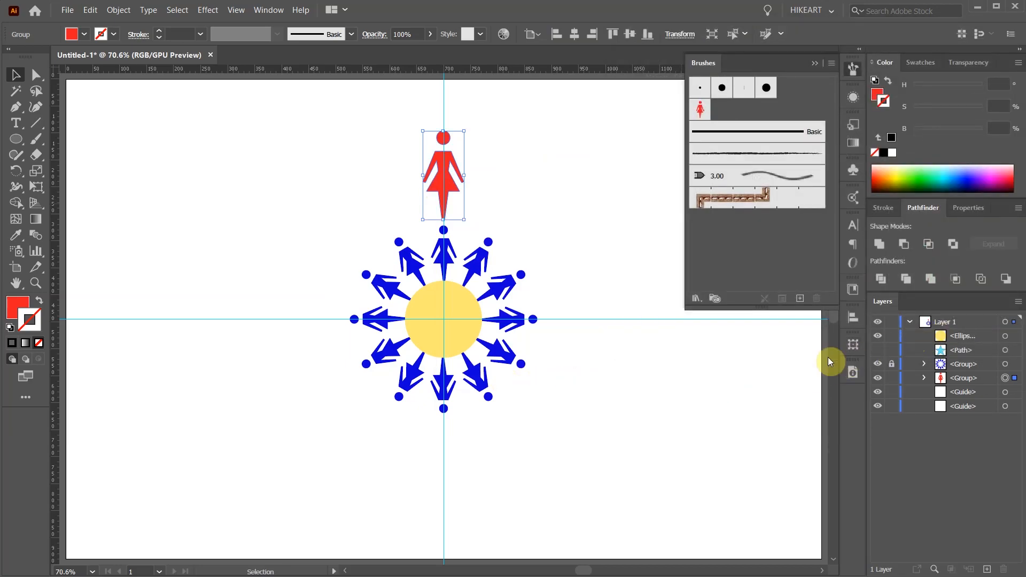
- Draw a large circle with no fill and a black stroke, centered on the yellow circle and reaching the red figure's middle
{"action": "key", "text": "l"}
{"action": "left_click", "coordinate": [883, 152]}
{"action": "key", "text": "l"}
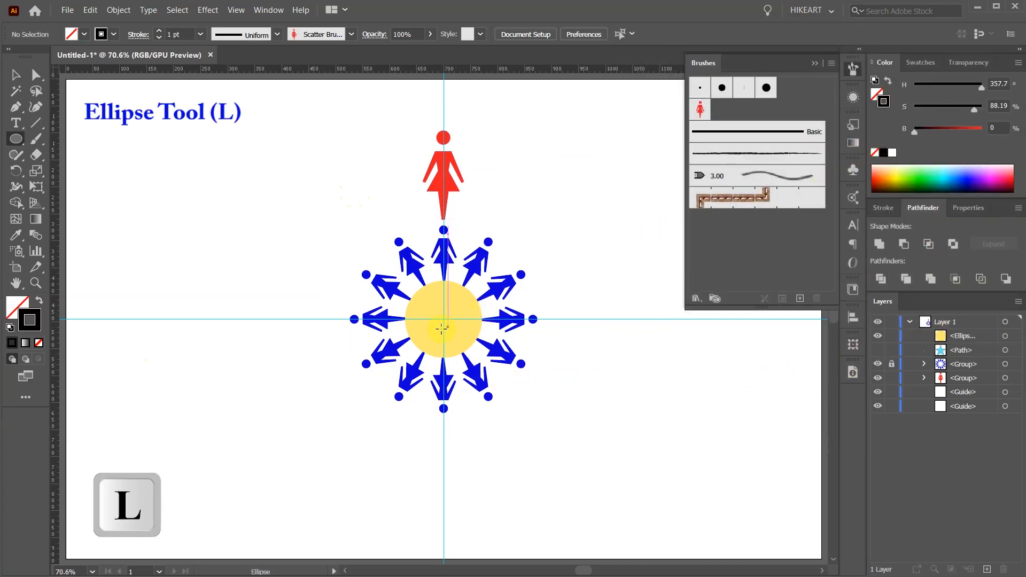
{"action": "left_click_drag", "start_coordinate": [444, 320], "coordinate": [591, 450]}
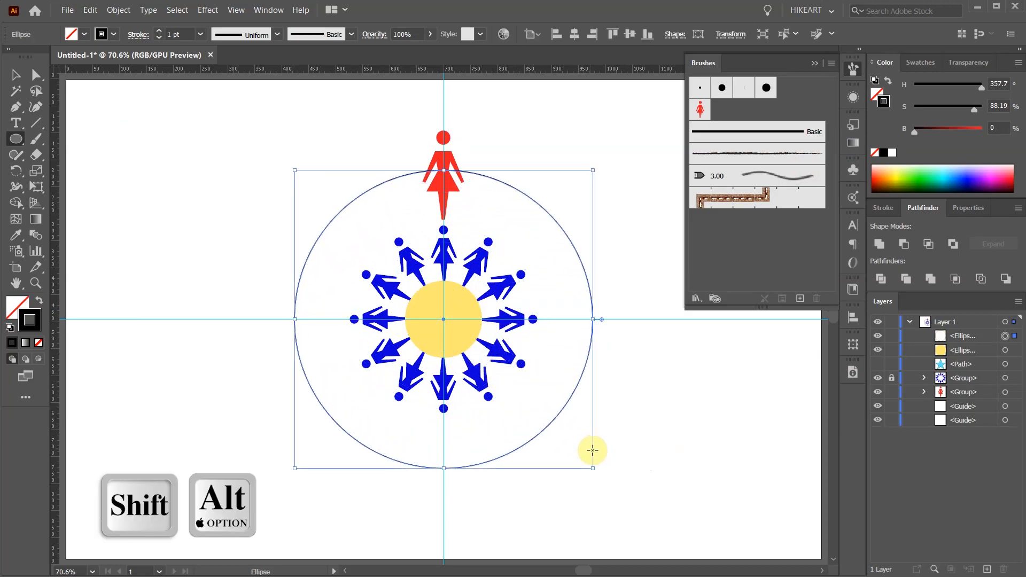
{"action": "key", "text": "v"}
{"action": "left_click", "coordinate": [669, 406]}
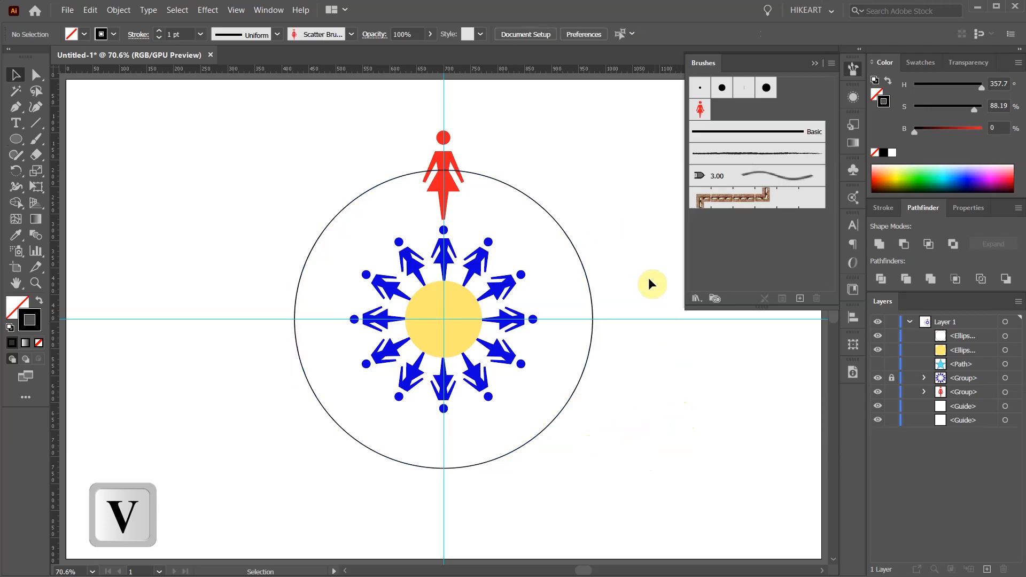
- Delete the original red figure and apply the red figure scatter brush to the large circle
{"action": "left_click", "coordinate": [454, 171]}
{"action": "key", "text": "Delete"}
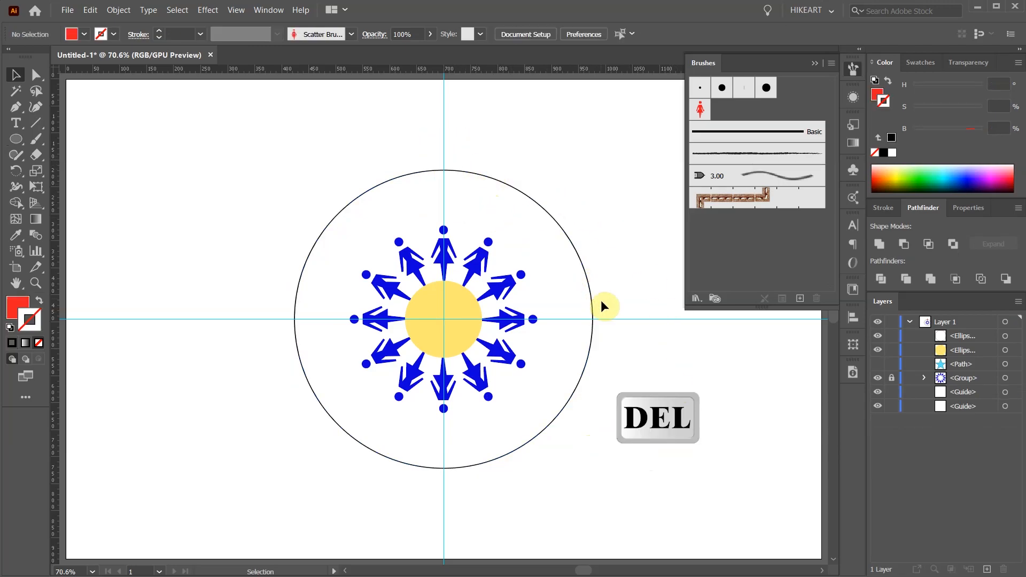
{"action": "left_click", "coordinate": [537, 207]}
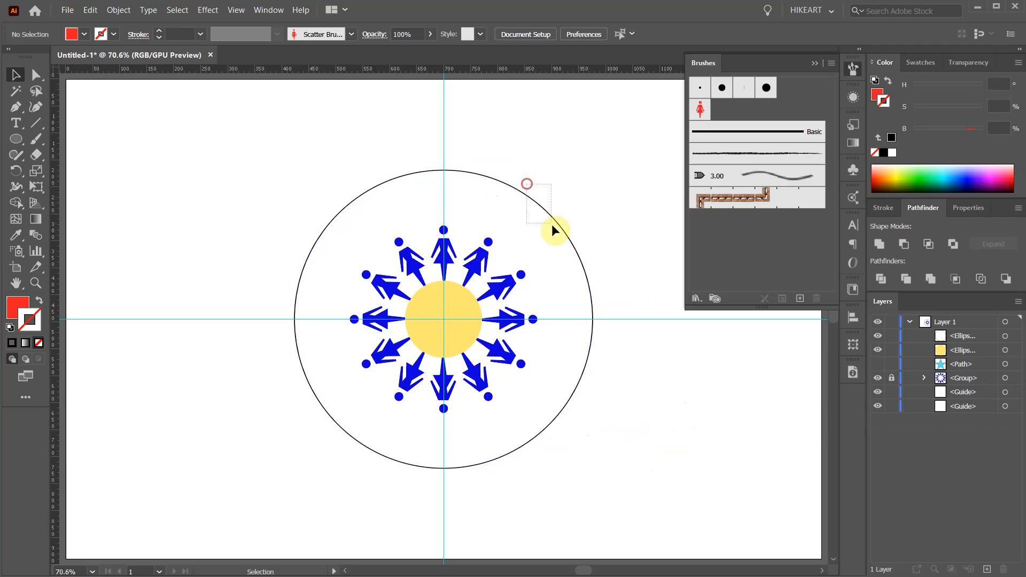
{"action": "left_click", "coordinate": [700, 109]}
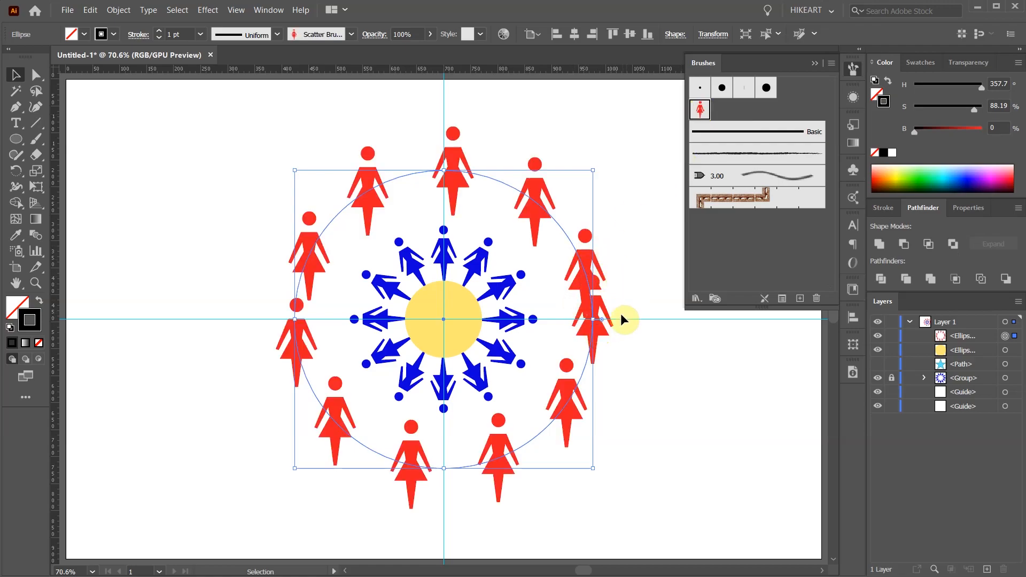
- Set the red figure scatter brush's spacing to 88%, apply the change to the existing strokes, and deselect the circle
{"action": "double_click", "coordinate": [699, 109]}
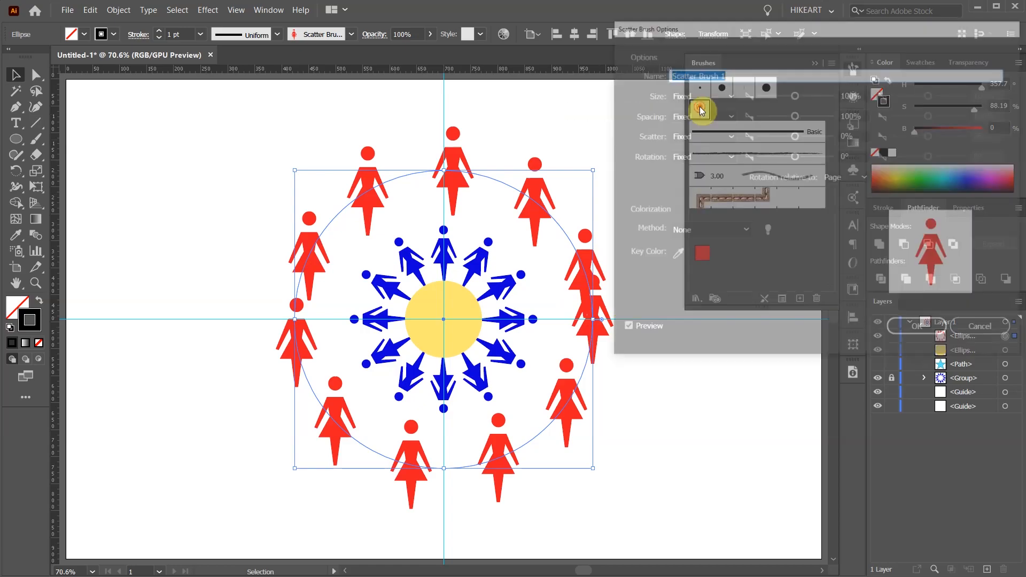
{"action": "left_click", "coordinate": [855, 115]}
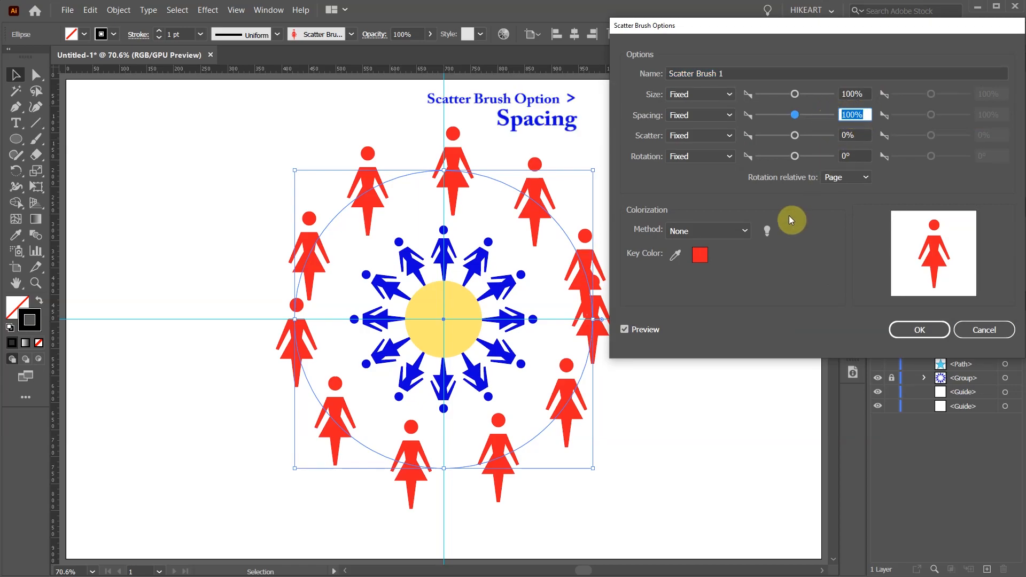
{"action": "key", "text": "Up"}
{"action": "key", "text": "Up"}
{"action": "key", "text": "Down"}
{"action": "key", "text": "Down"}
{"action": "key", "text": "Down"}
{"action": "key", "text": "Down"}
{"action": "key", "text": "Down"}
{"action": "key", "text": "Down"}
{"action": "key", "text": "Down"}
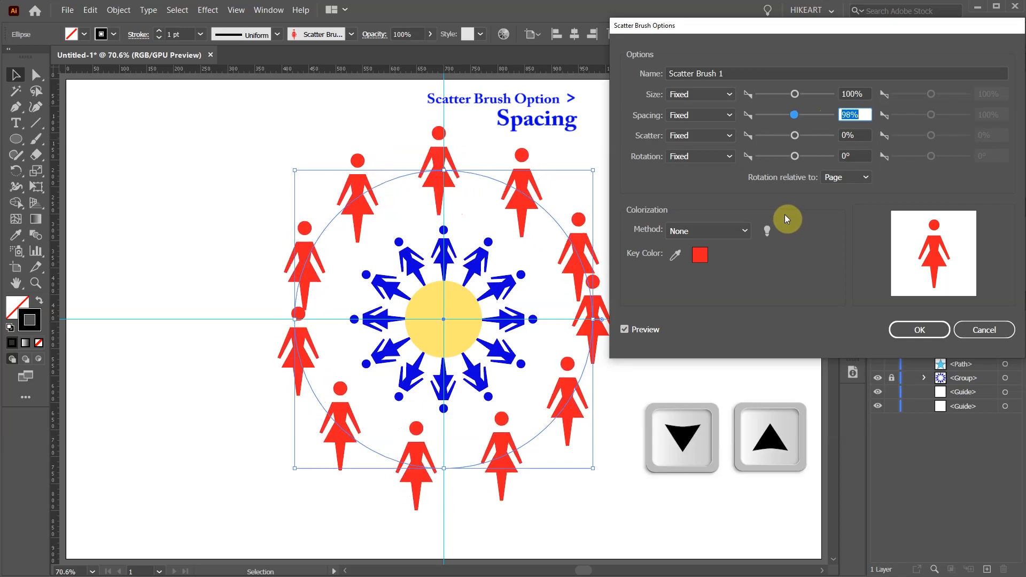
{"action": "key", "text": "Down"}
{"action": "key", "text": "Down"}
{"action": "key", "text": "Down"}
{"action": "key", "text": "Down"}
{"action": "key", "text": "Down"}
{"action": "key", "text": "Down"}
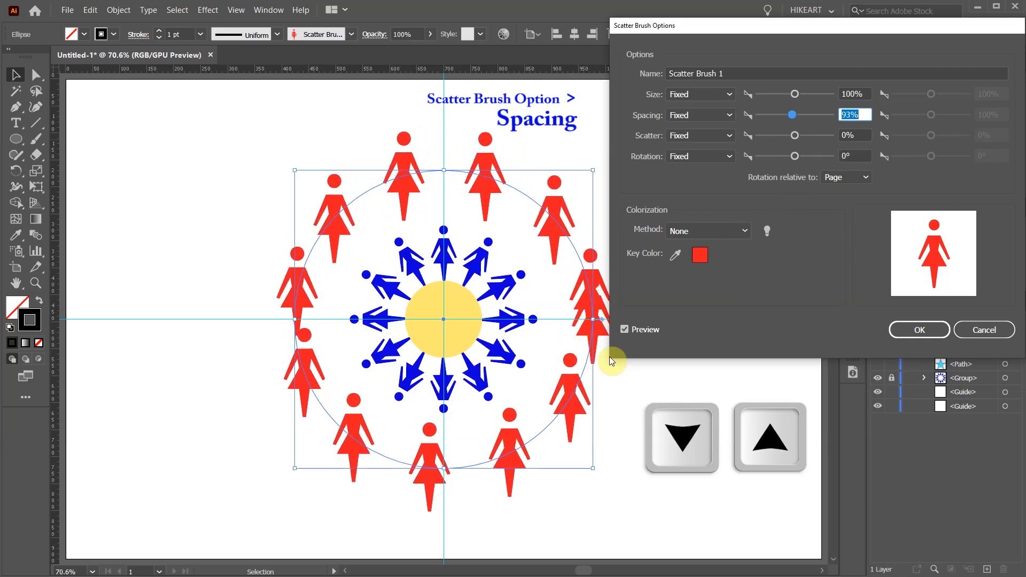
{"action": "key", "text": "Down"}
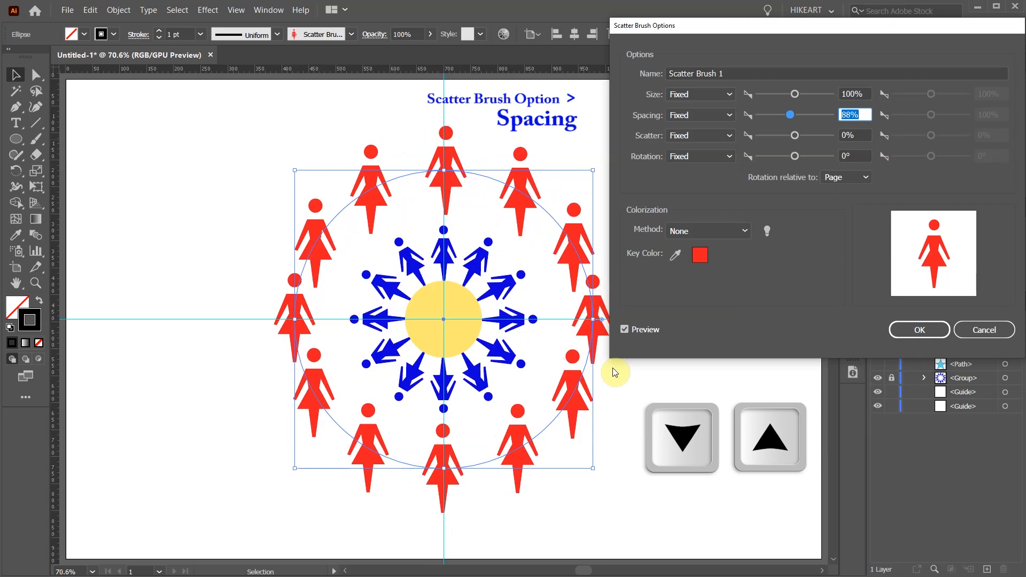
{"action": "left_click", "coordinate": [912, 332]}
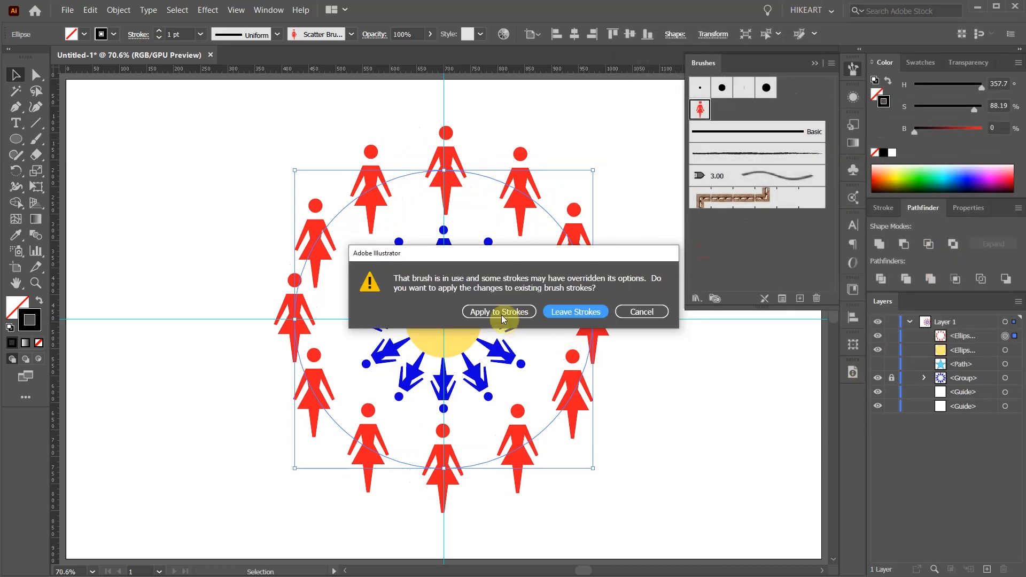
{"action": "left_click", "coordinate": [501, 314]}
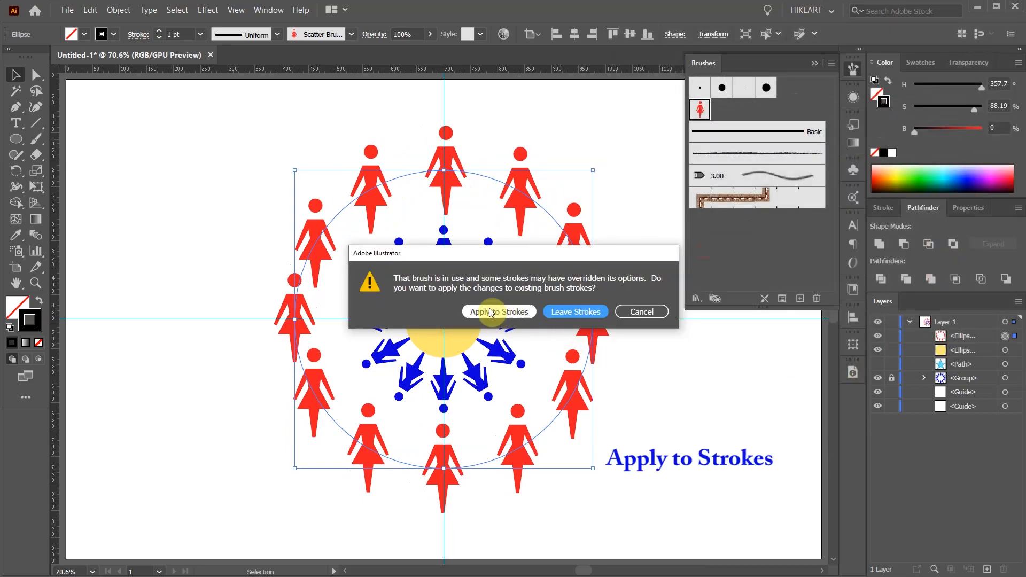
{"action": "left_click", "coordinate": [652, 350]}
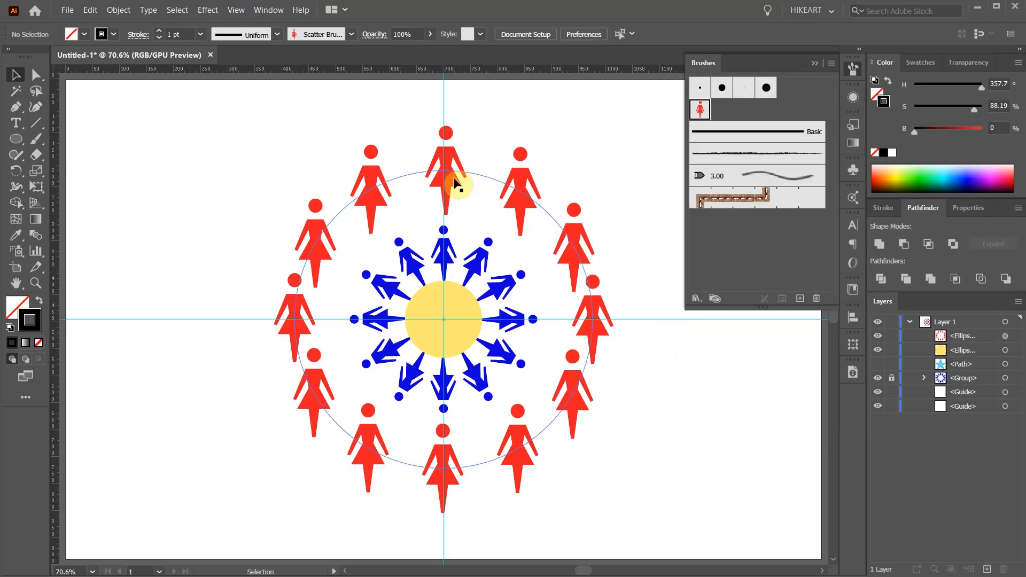
- Rotate the red figure circle with a live preview until the topmost figure is centered on the vertical guide
{"action": "left_click", "coordinate": [526, 191]}
{"action": "key", "text": "r"}
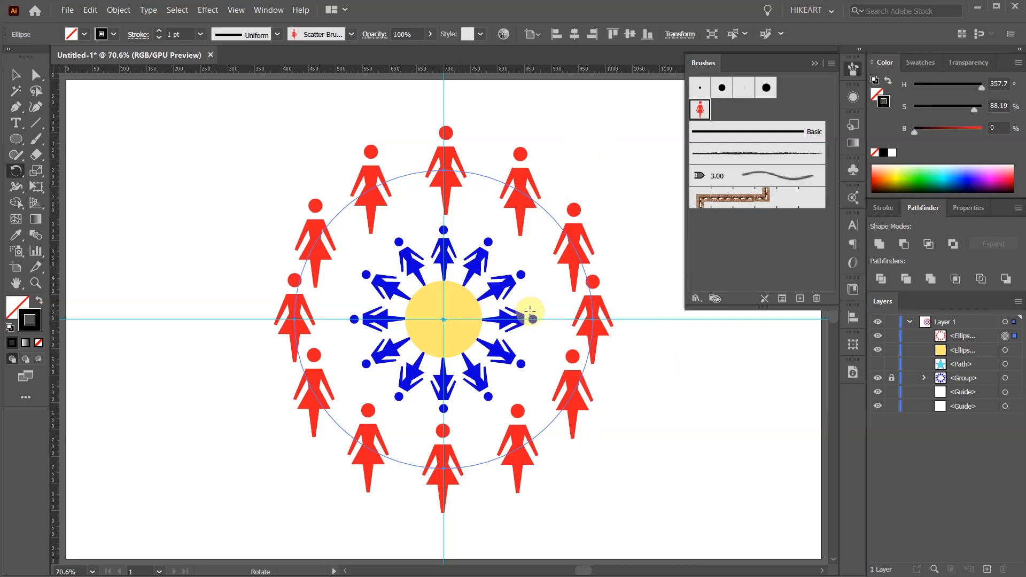
{"action": "key", "text": "Return"}
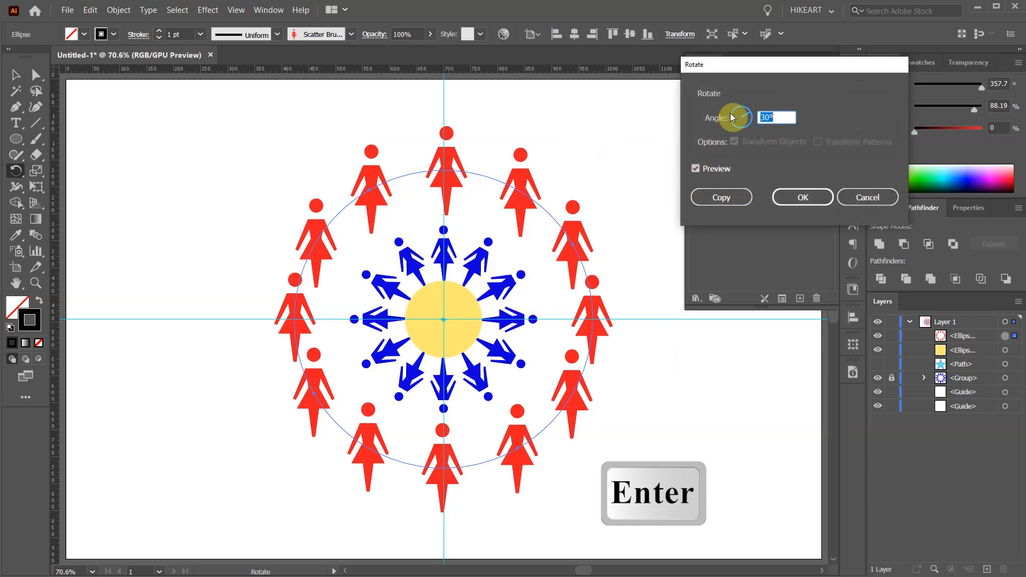
{"action": "key", "text": "Down"}
{"action": "key", "text": "Up"}
{"action": "key", "text": "Up"}
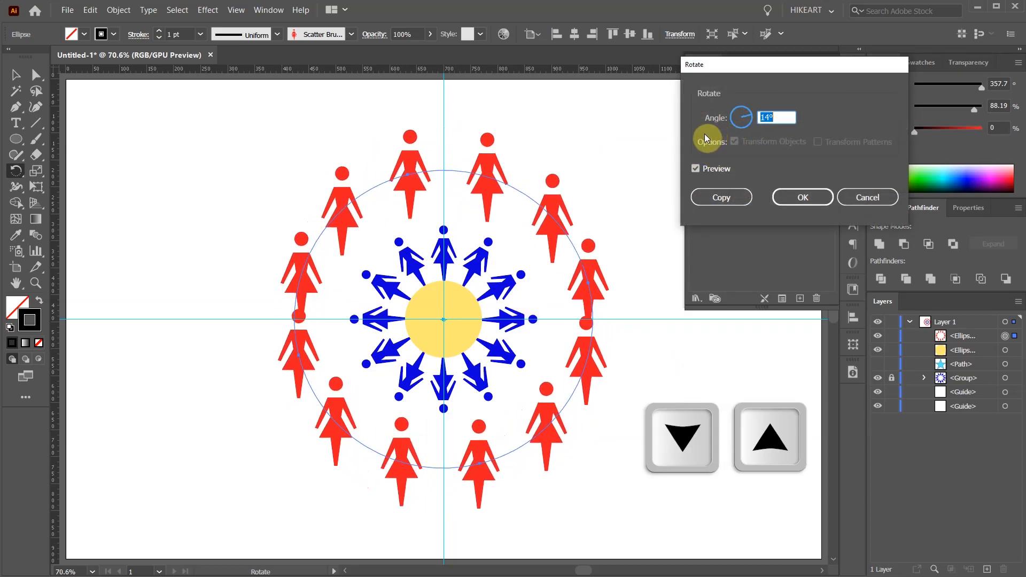
{"action": "left_click", "coordinate": [792, 199]}
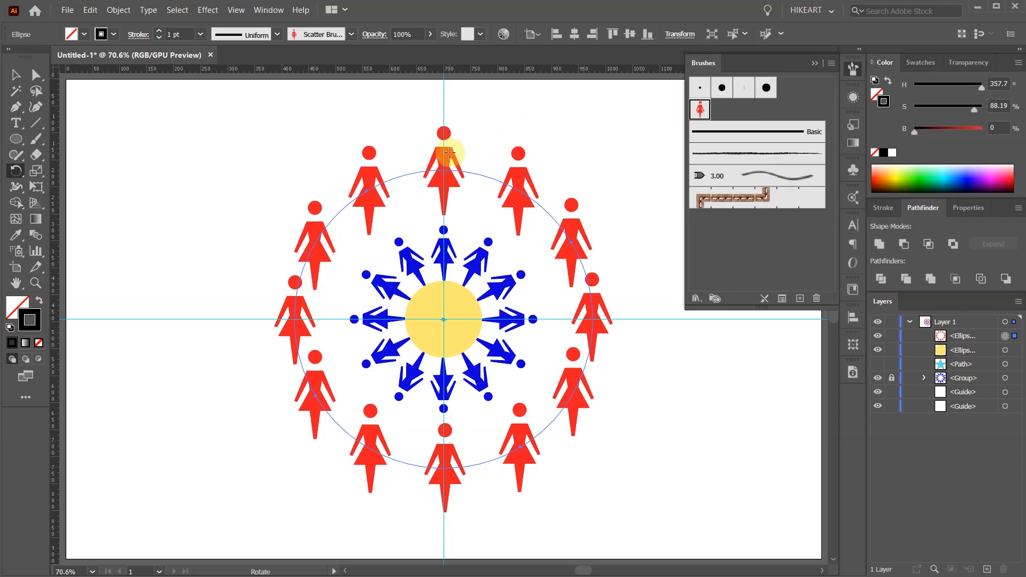
{"action": "key", "text": "v"}
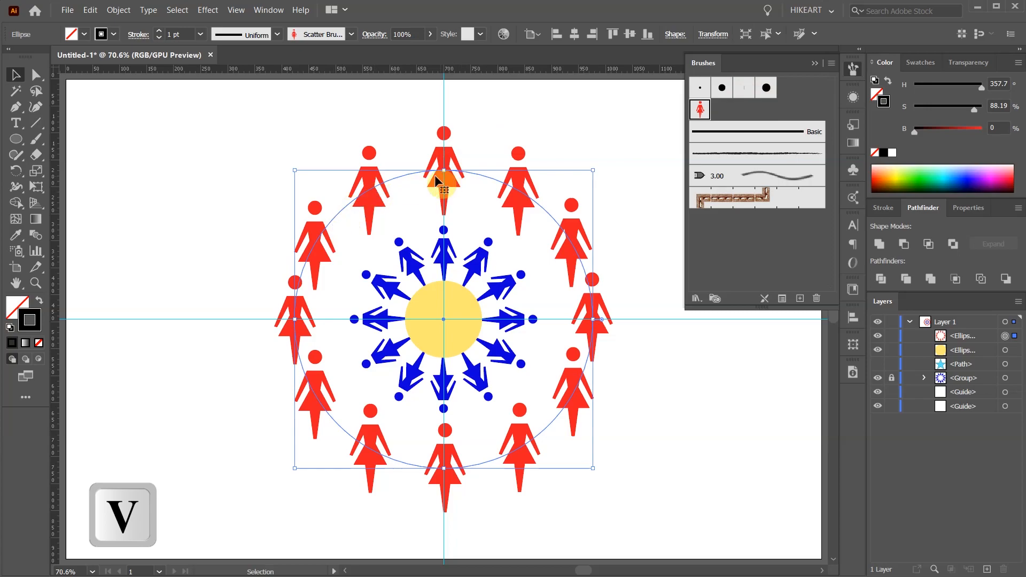
- Expand the appearance of the red figure circle and ungroup it into separate figures, leaving nothing selected
{"action": "left_click", "coordinate": [118, 11]}
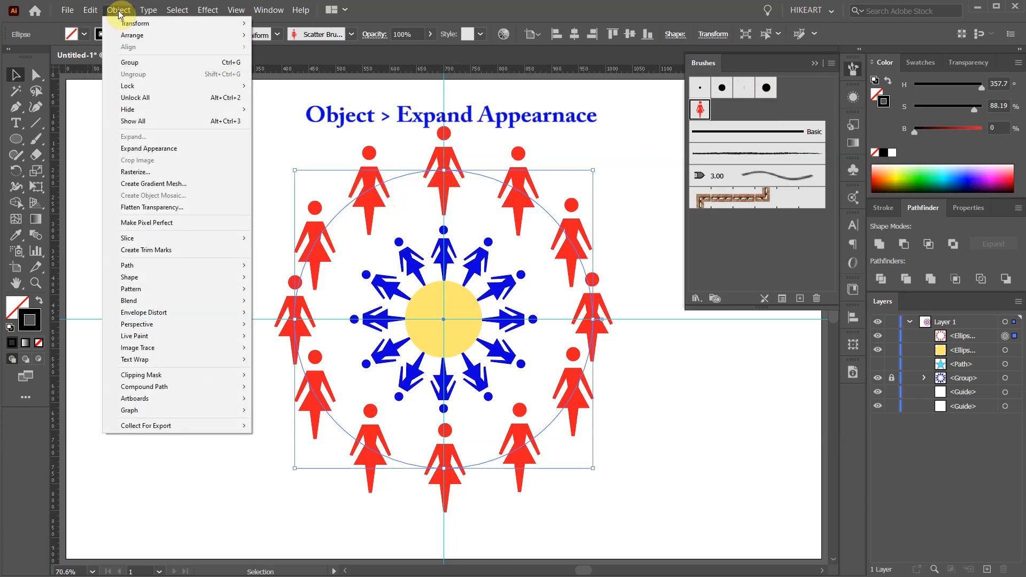
{"action": "left_click", "coordinate": [183, 149]}
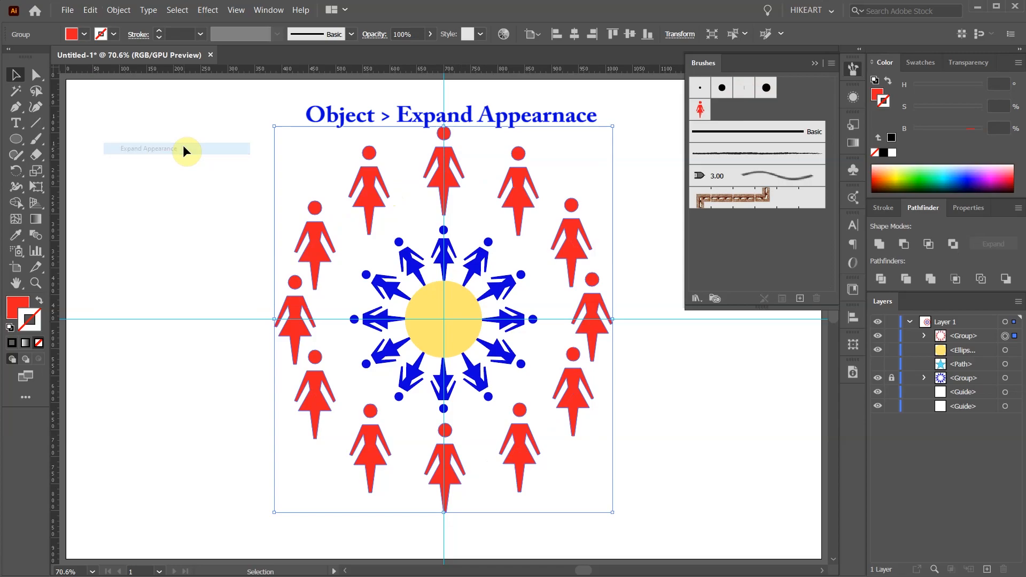
{"action": "left_click", "coordinate": [119, 10]}
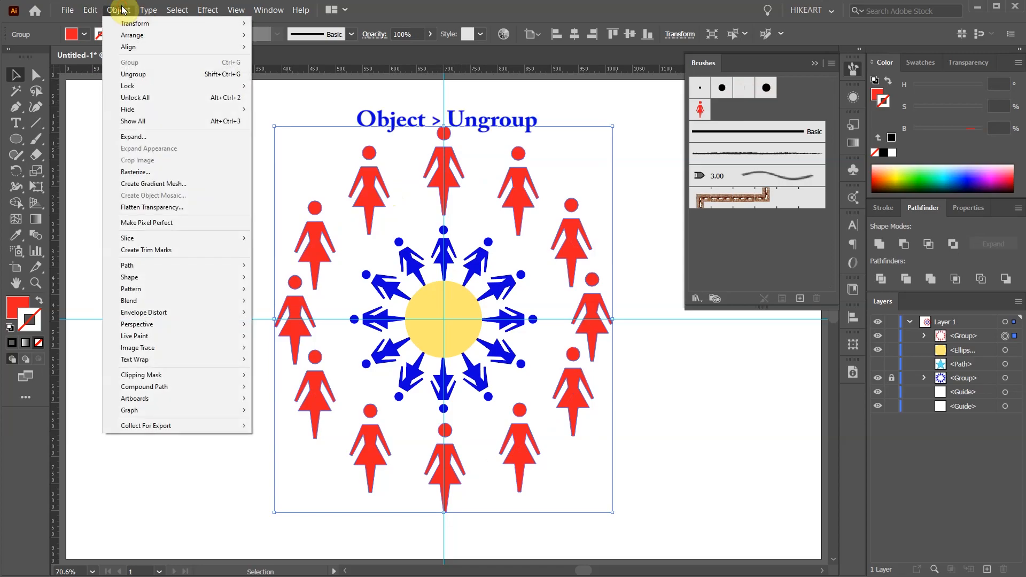
{"action": "left_click", "coordinate": [159, 73]}
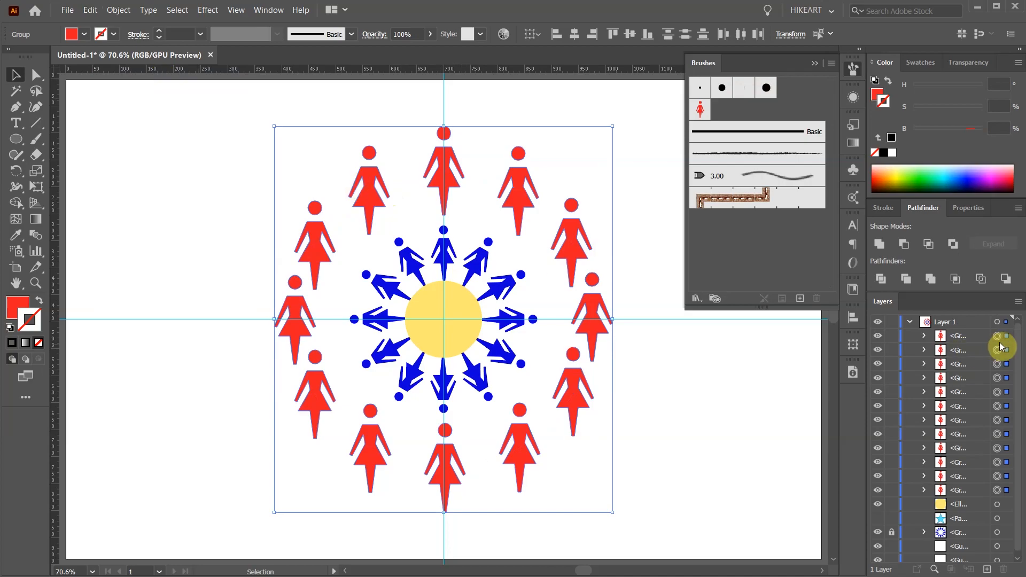
{"action": "left_click", "coordinate": [573, 153]}
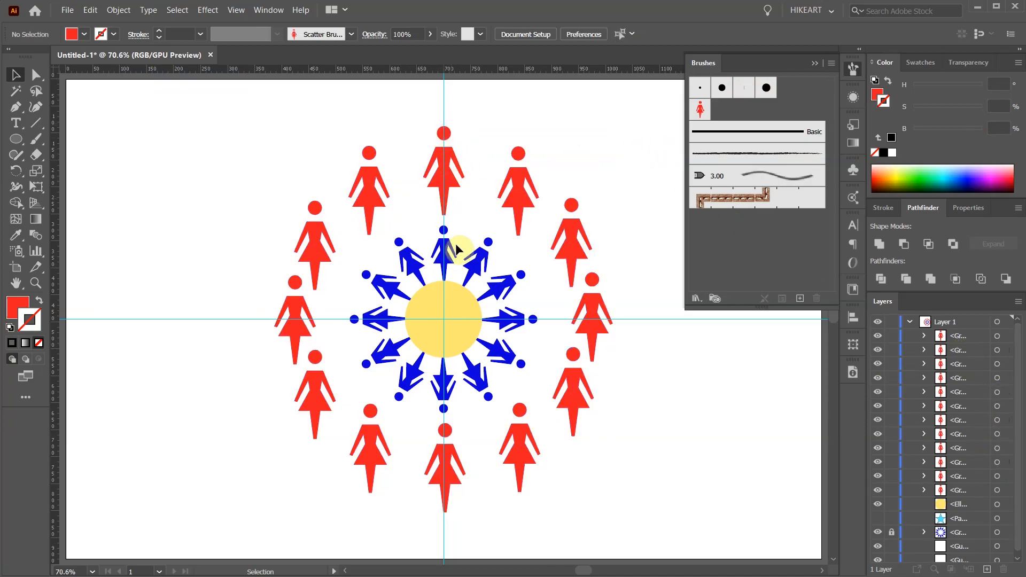
- Nudge the bottommost red figure left until it is centered on the vertical guide
{"action": "scroll", "coordinate": [453, 508], "scroll_direction": "down", "scroll_amount": 3}
{"action": "scroll", "coordinate": [451, 488], "scroll_direction": "up", "scroll_amount": 6}
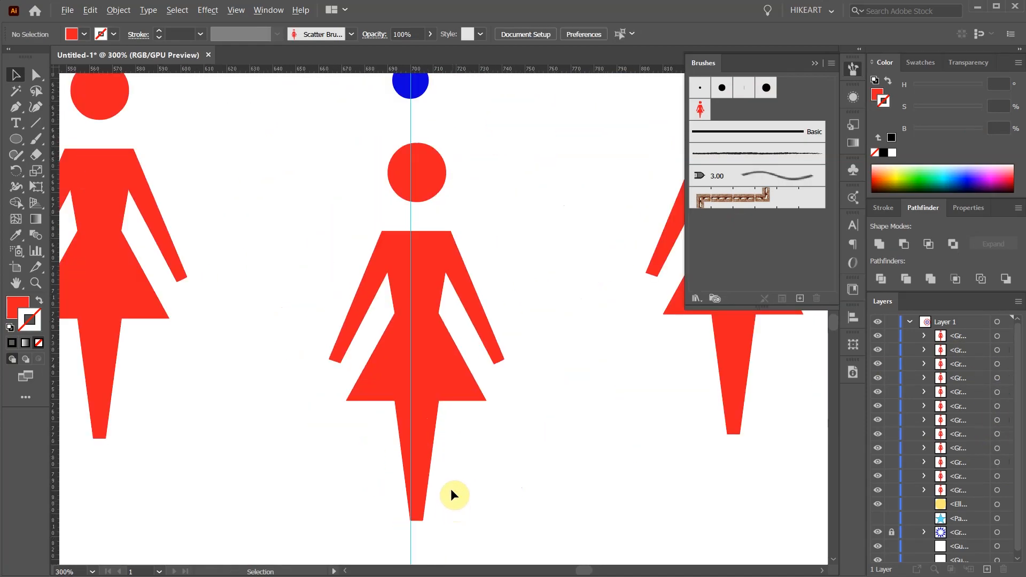
{"action": "left_click", "coordinate": [422, 367]}
{"action": "key", "text": "Left"}
{"action": "key", "text": "Left"}
{"action": "key", "text": "Left"}
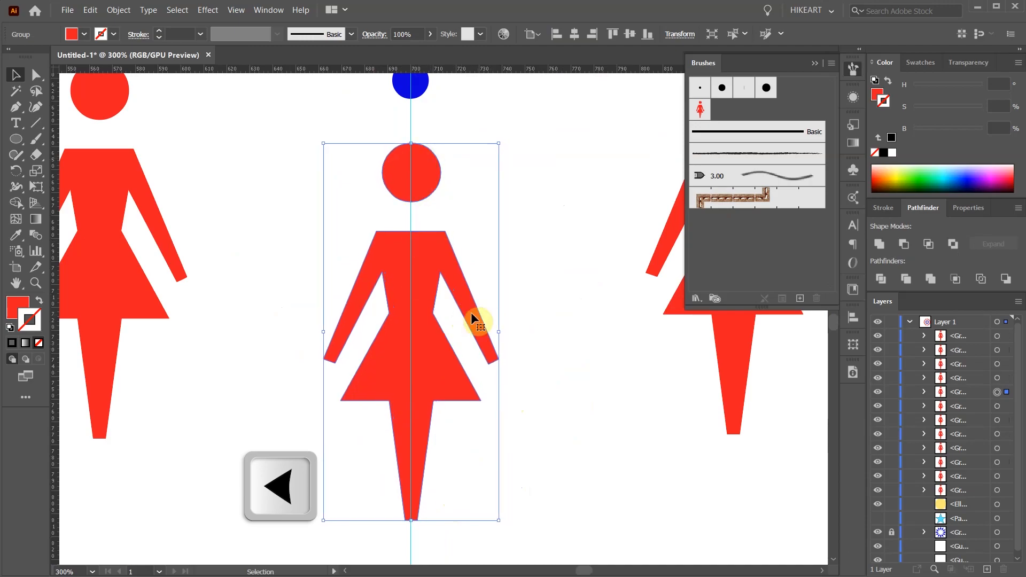
{"action": "key", "text": "ctrl+0"}
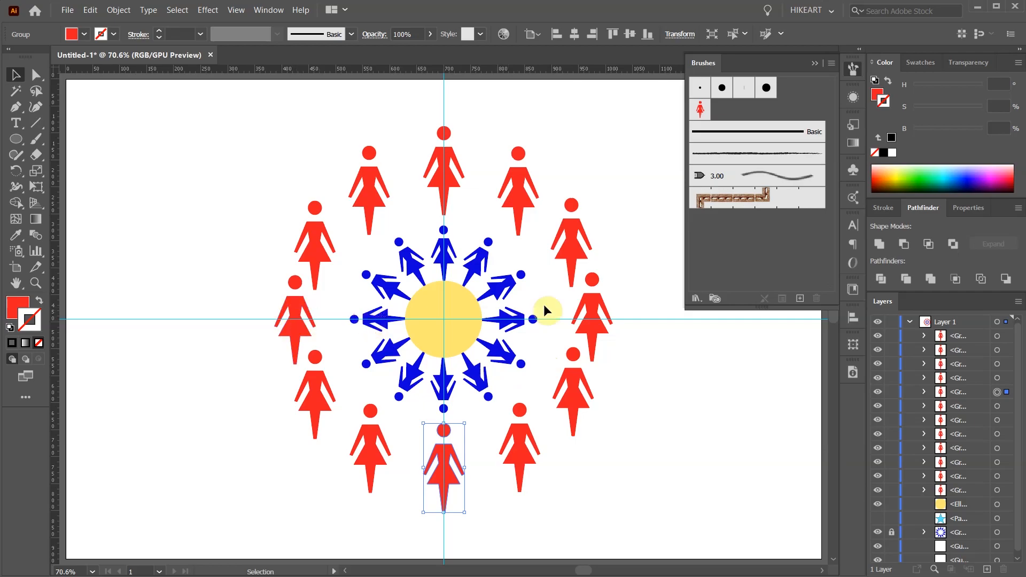
- Move the rightmost and leftmost red figures slightly outward from the yellow circle, and deselect them
{"action": "left_click_drag", "start_coordinate": [591, 305], "coordinate": [597, 306]}
{"action": "left_click_drag", "start_coordinate": [314, 313], "coordinate": [288, 309]}
{"action": "left_click", "coordinate": [616, 246]}
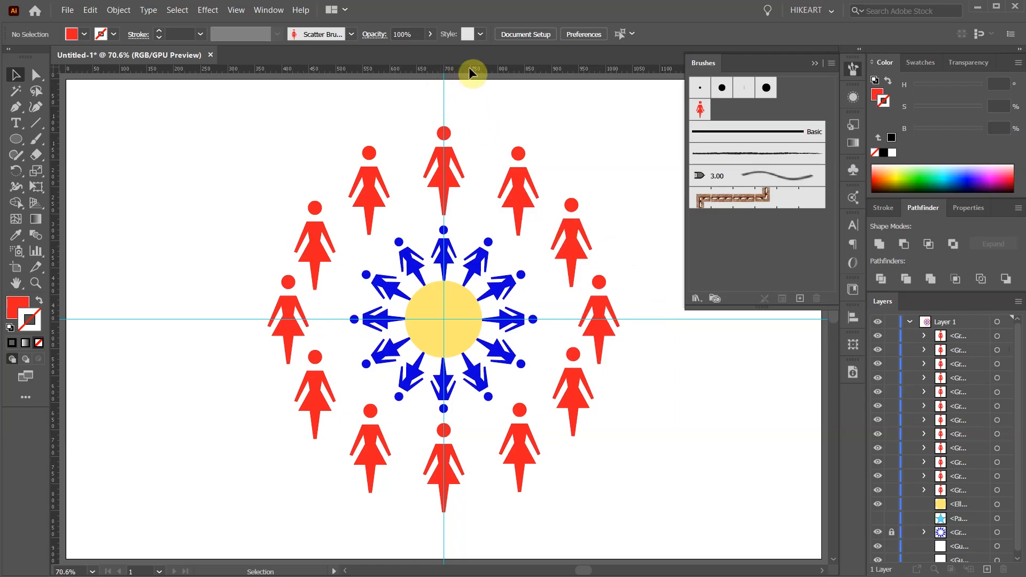
- Add a horizontal guide at the feet of the upper-right red figure and nudge the upper-left figure up to it
{"action": "key", "text": "ctrl+r"}
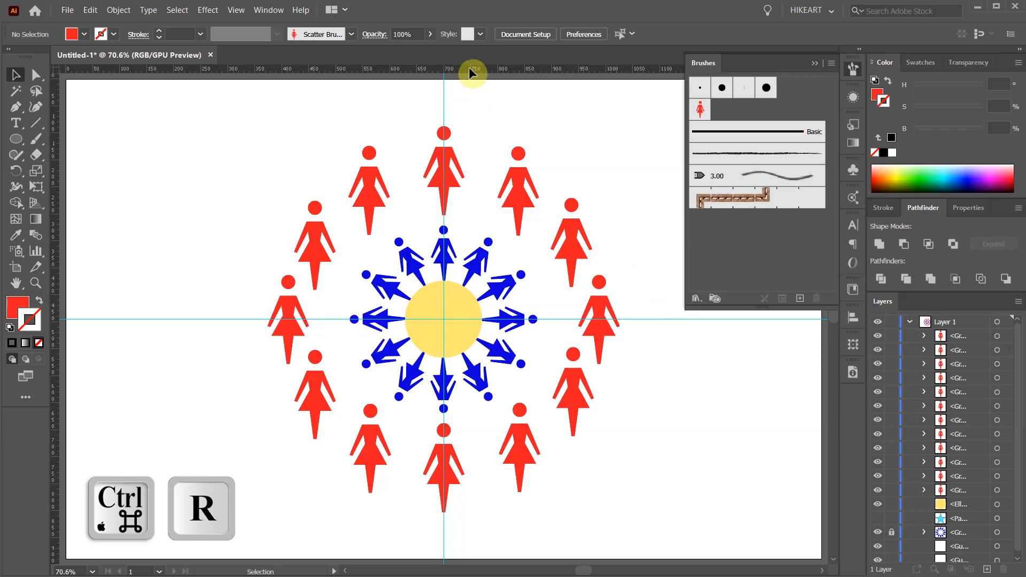
{"action": "left_click_drag", "start_coordinate": [469, 67], "coordinate": [479, 287]}
{"action": "key", "text": "ctrl+1"}
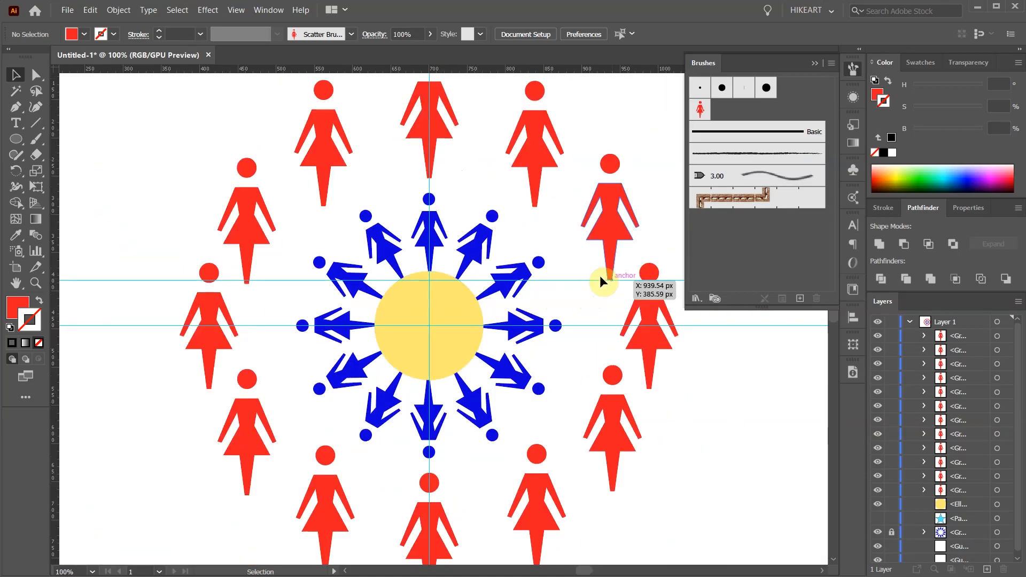
{"action": "left_click", "coordinate": [248, 264]}
{"action": "key", "text": "Up"}
{"action": "key", "text": "Up"}
{"action": "key", "text": "Up"}
{"action": "key", "text": "Up"}
{"action": "key", "text": "ctrl+minus"}
- Add a vertical guide through the upper-right red figure and nudge the lower-right figure left to align with it
{"action": "left_click", "coordinate": [194, 325]}
{"action": "left_click_drag", "start_coordinate": [55, 245], "coordinate": [539, 245]}
{"action": "left_click", "coordinate": [554, 399]}
{"action": "key", "text": "Left"}
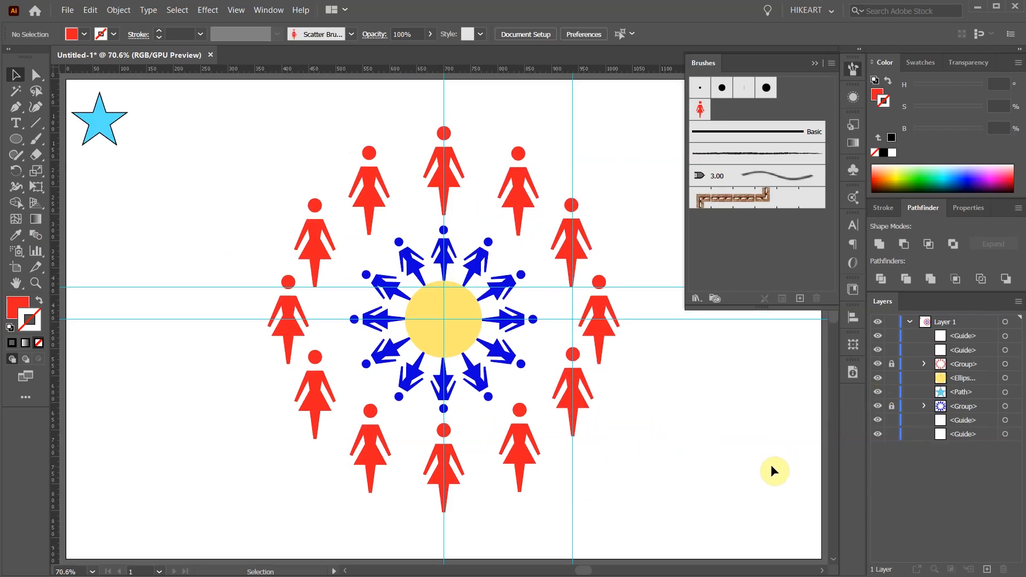
- Place the blue star, scaled down, on the central guide above the top figure and create a default scatter brush from it
{"action": "left_click", "coordinate": [103, 128]}
{"action": "left_click_drag", "start_coordinate": [107, 120], "coordinate": [451, 103]}
{"action": "mouse_move", "coordinate": [471, 75]}
{"action": "left_mouse_down"}
{"action": "mouse_move", "coordinate": [452, 107]}
{"action": "mouse_move", "coordinate": [730, 115]}
{"action": "left_mouse_up"}
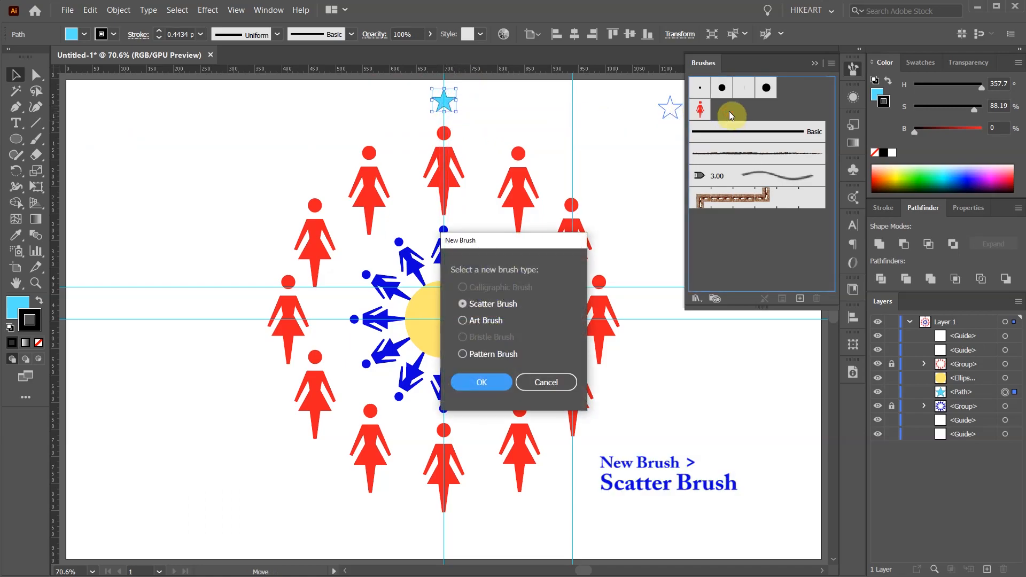
{"action": "left_click", "coordinate": [495, 393]}
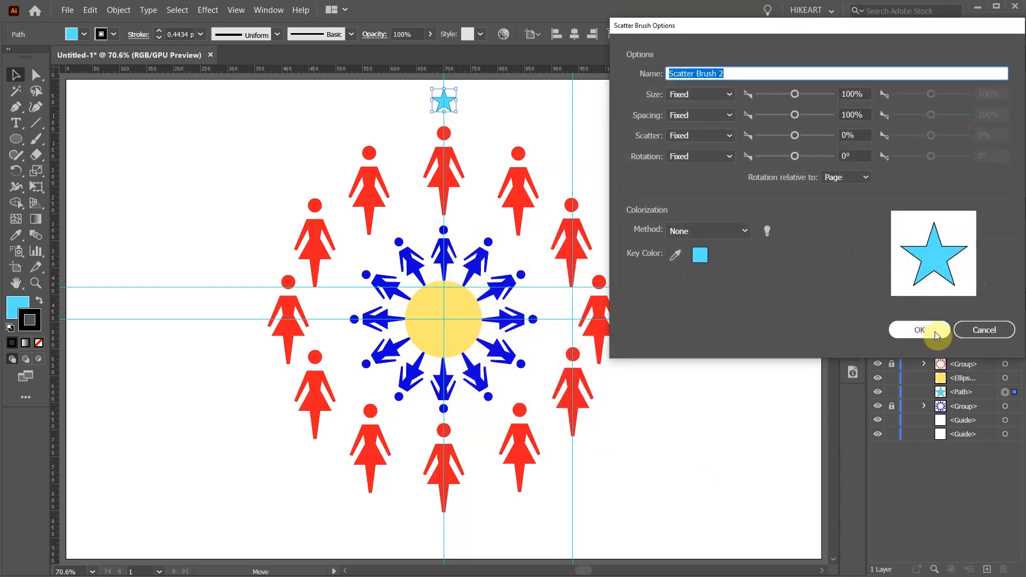
{"action": "left_click", "coordinate": [920, 330]}
- Draw a large circle with no fill and a black stroke, centered on the yellow circle and reaching the star
{"action": "key", "text": "l"}
{"action": "left_click_drag", "start_coordinate": [443, 319], "coordinate": [661, 428]}
{"action": "left_click", "coordinate": [15, 305]}
{"action": "left_click", "coordinate": [38, 343]}
{"action": "left_click", "coordinate": [33, 325]}
{"action": "key", "text": "v"}
{"action": "left_click", "coordinate": [718, 399]}
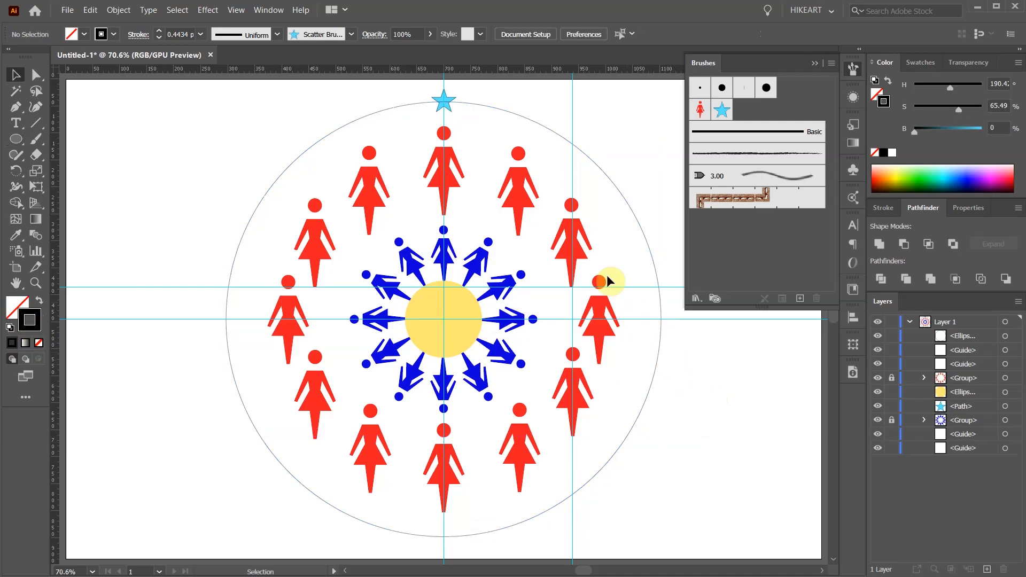
- Delete the original blue star and apply the star scatter brush to the large outer circle
{"action": "key", "text": "v"}
{"action": "left_click", "coordinate": [442, 102]}
{"action": "key", "text": "Delete"}
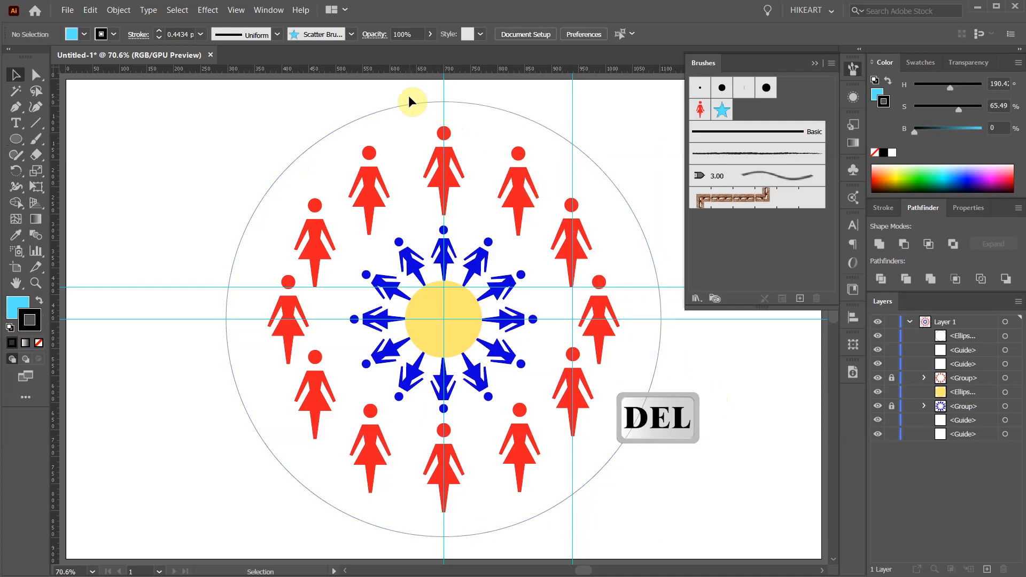
{"action": "left_click", "coordinate": [604, 173]}
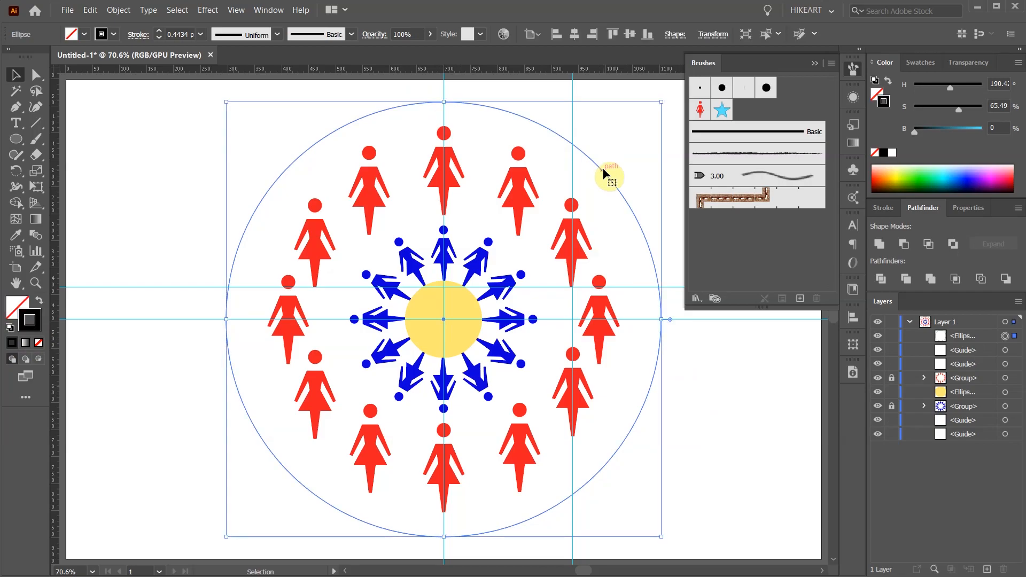
{"action": "left_click", "coordinate": [722, 111]}
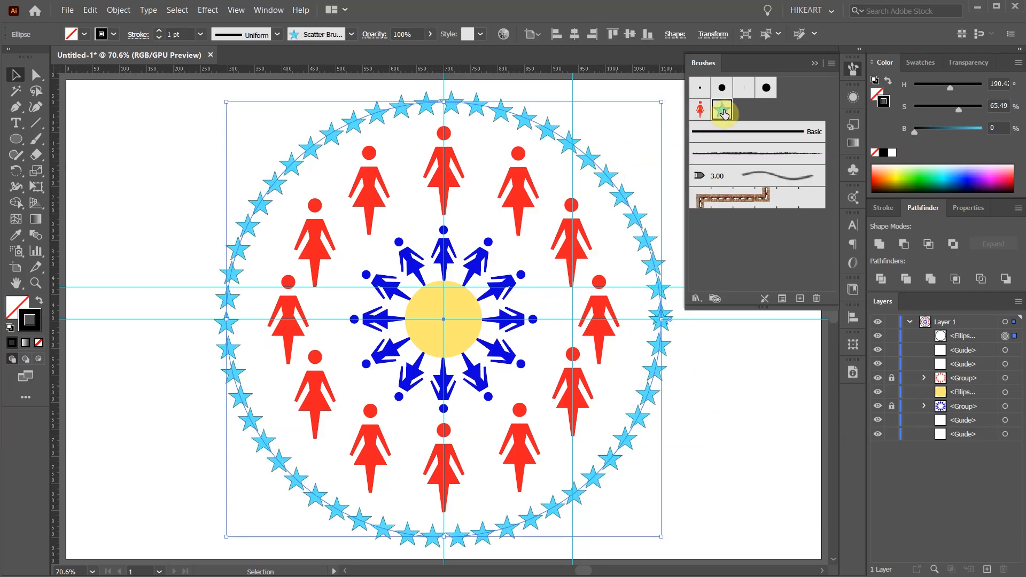
- Set the star scatter brush's spacing to 452%, apply the change to the existing strokes, and deselect the circle
{"action": "double_click", "coordinate": [723, 110]}
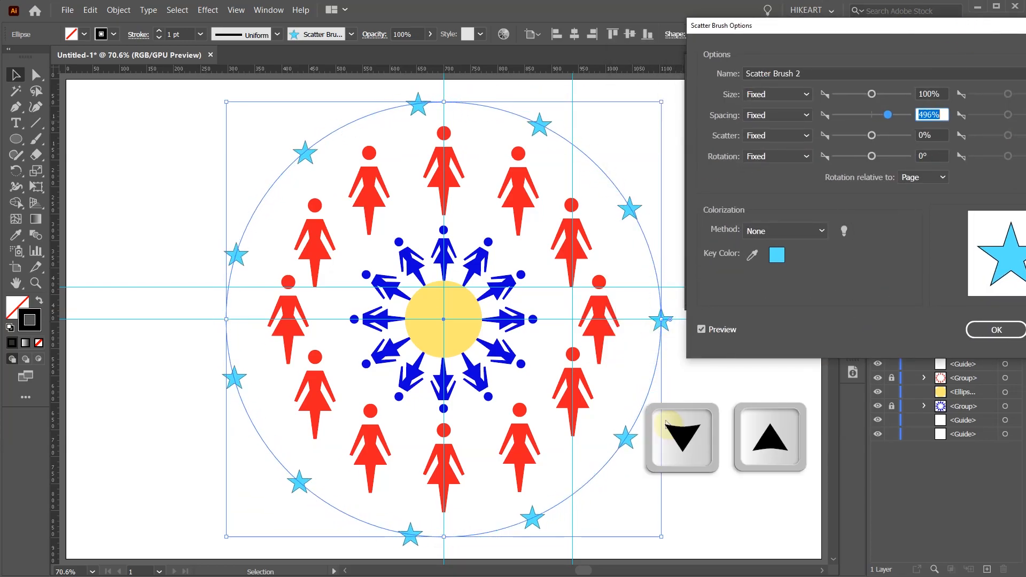
{"action": "key", "text": "Down"}
{"action": "left_click_drag", "start_coordinate": [988, 25], "coordinate": [903, 22]}
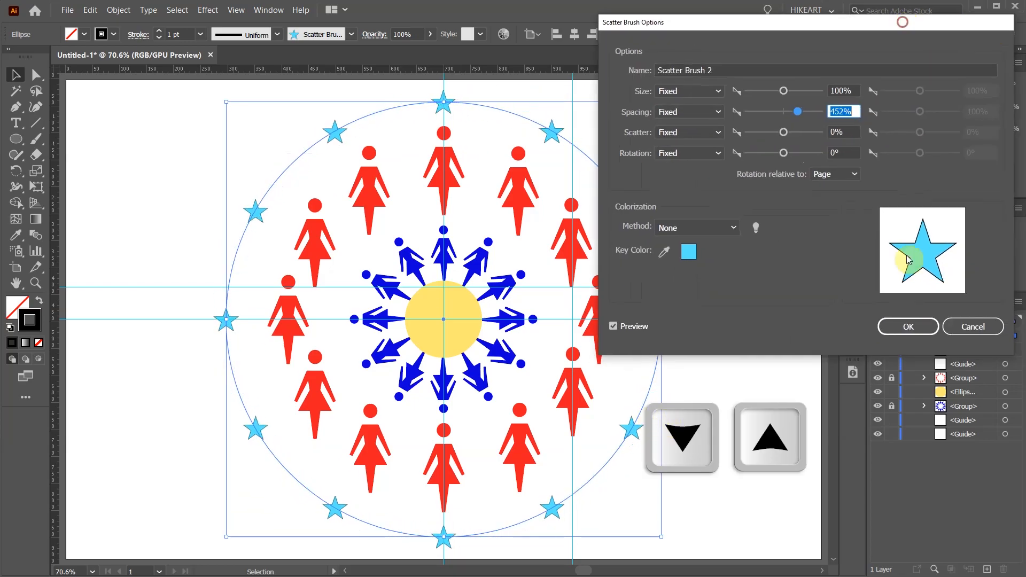
{"action": "left_click", "coordinate": [907, 325]}
{"action": "left_click", "coordinate": [490, 312]}
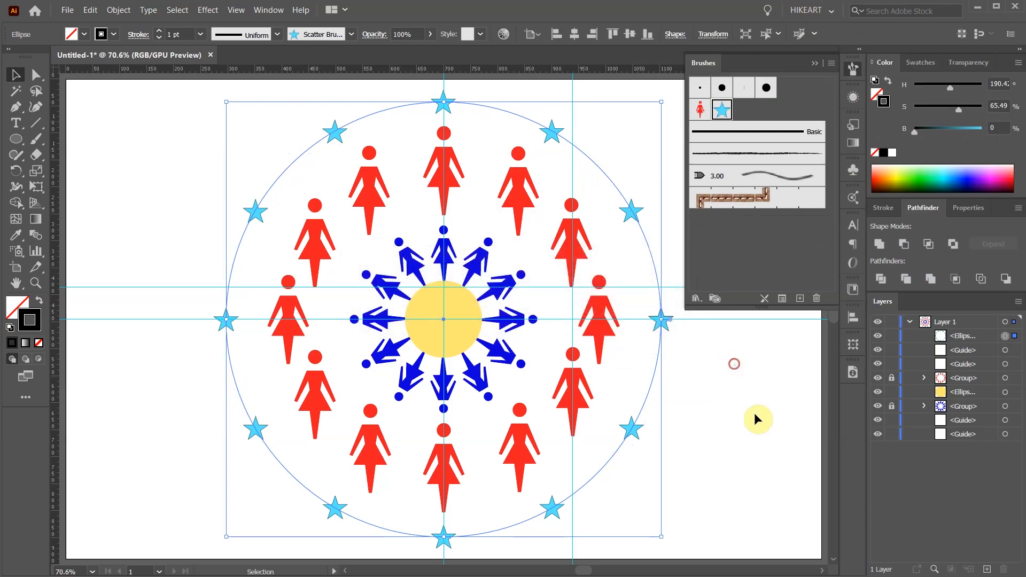
{"action": "left_click", "coordinate": [756, 417]}
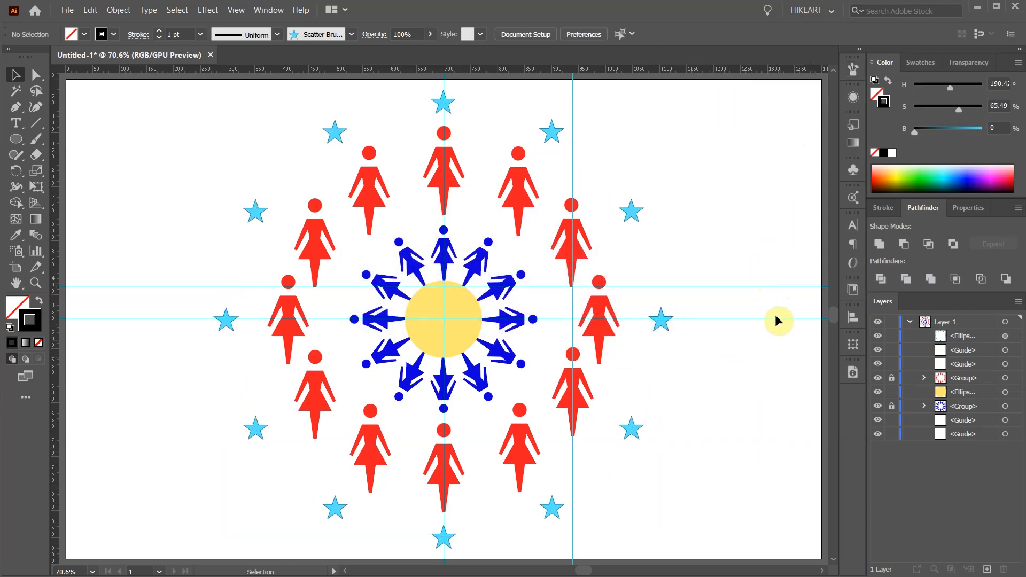
- Hide the guides and expand the appearance of the outer circle that carries the star scatter brush
{"action": "key", "text": "ctrl+semicolon"}
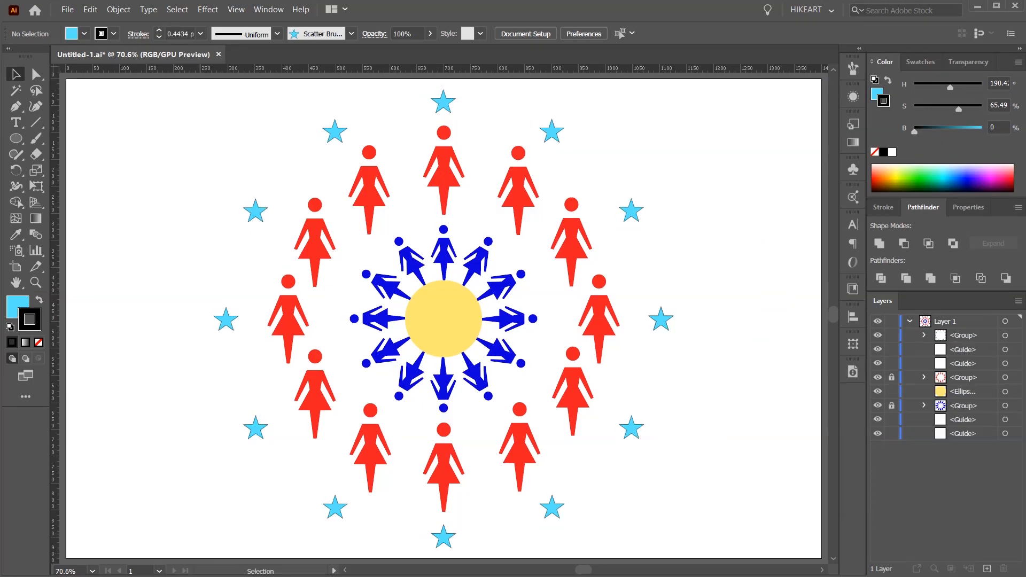
{"action": "key", "text": "v"}
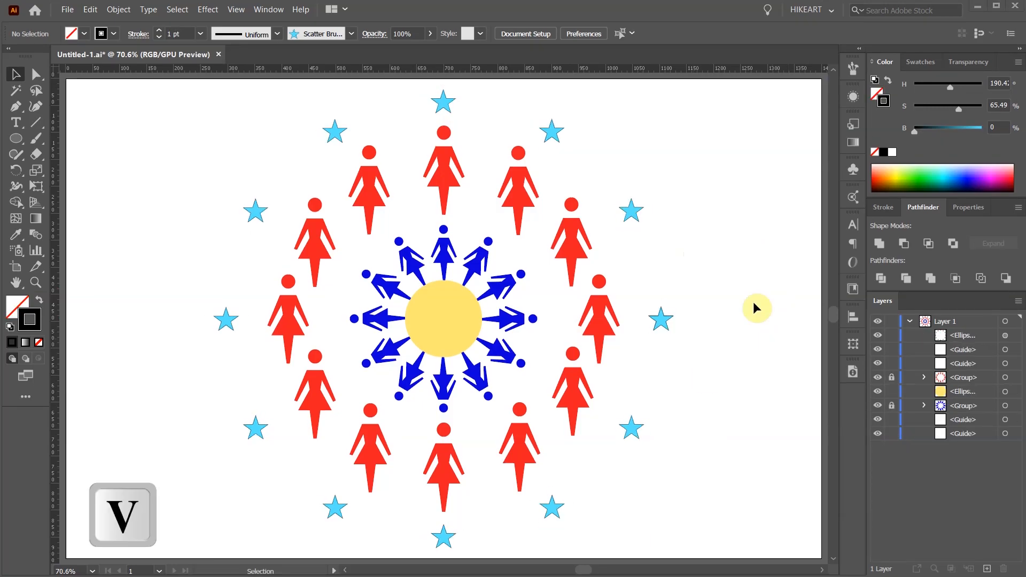
{"action": "left_click", "coordinate": [648, 240]}
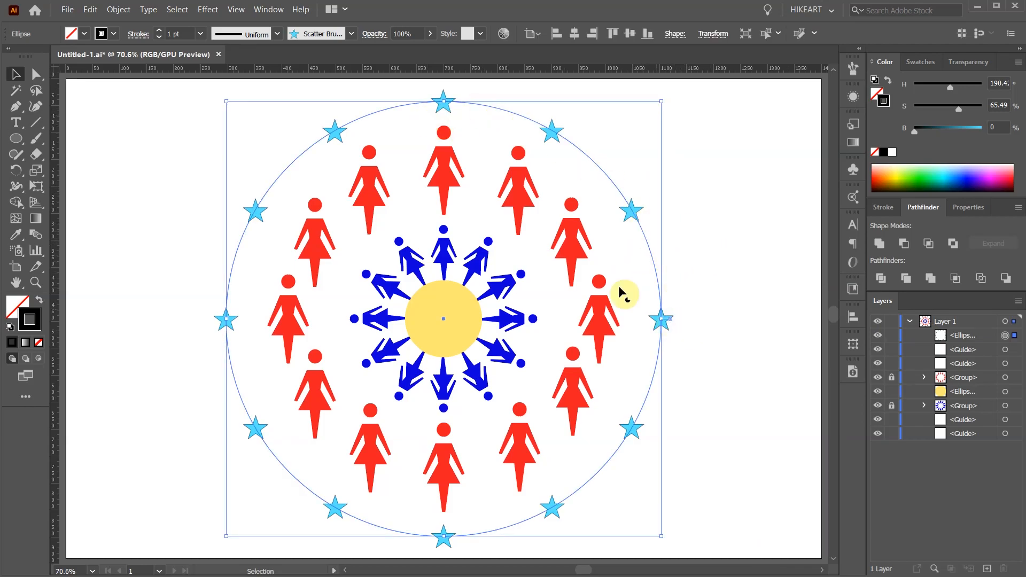
{"action": "left_click", "coordinate": [119, 10]}
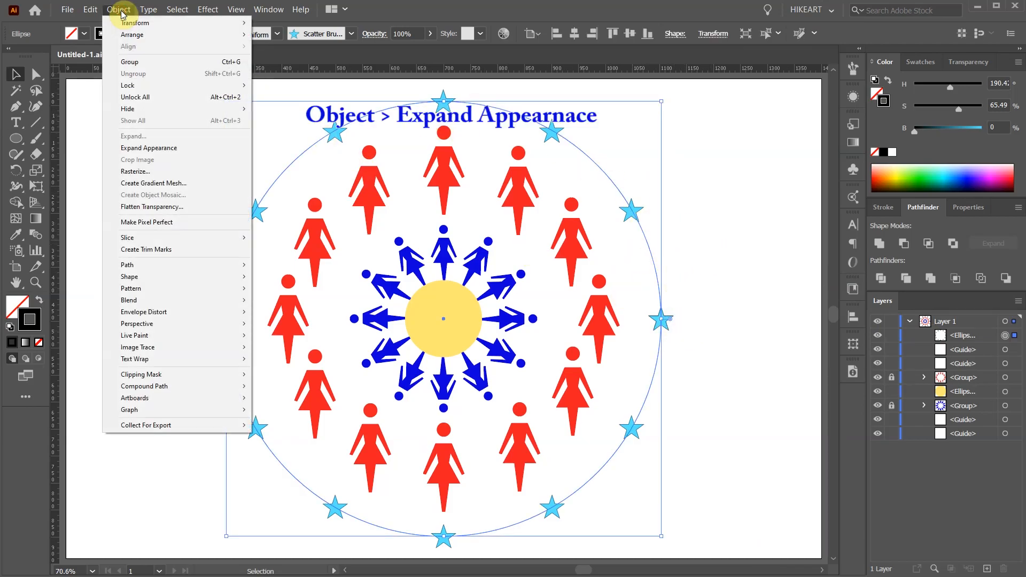
{"action": "left_click", "coordinate": [168, 148]}
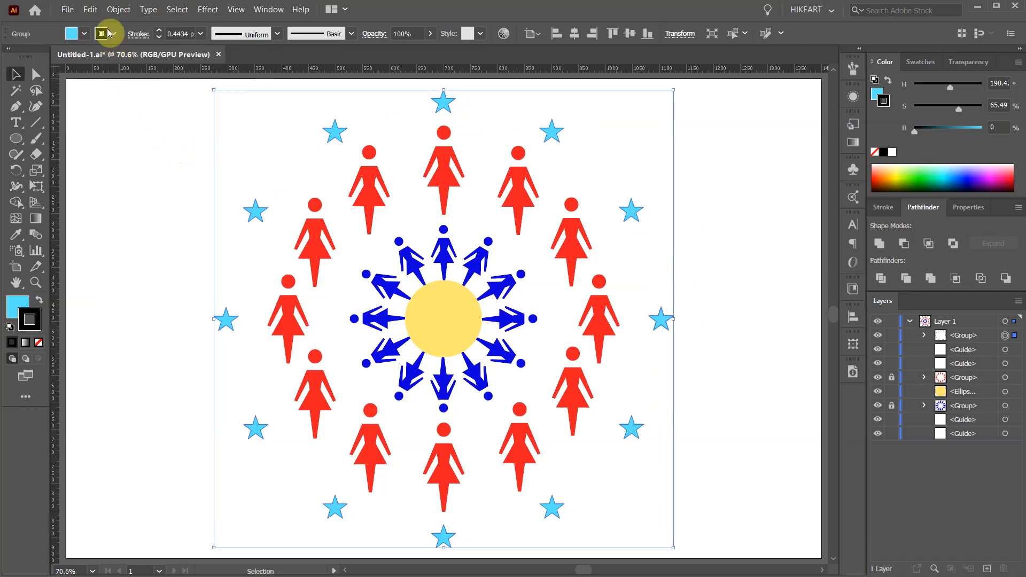
- Ungroup the expanded ring of blue stars into separate stars and clear the selection
{"action": "left_click", "coordinate": [118, 9]}
{"action": "left_click", "coordinate": [142, 74]}
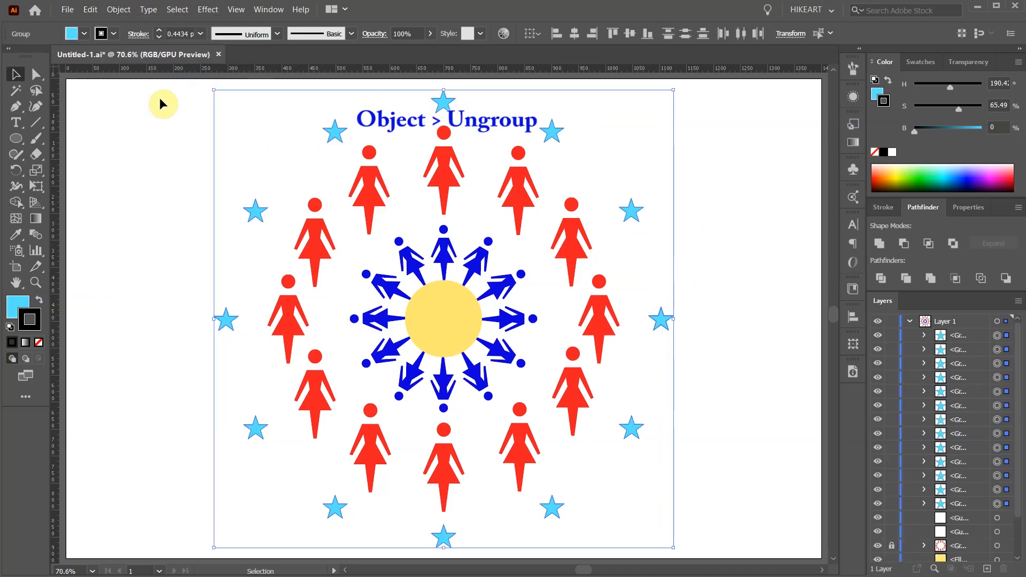
{"action": "left_click", "coordinate": [152, 77]}
- Select every star with the same appearance as the top one and use Transform Each to scale them 160% horizontally and vertically
{"action": "left_click", "coordinate": [445, 111]}
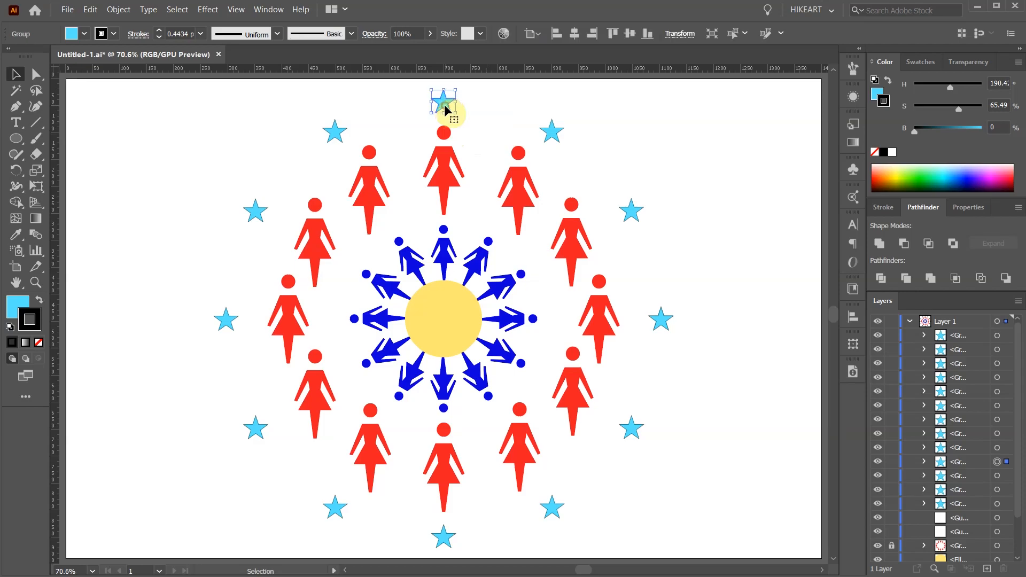
{"action": "left_click", "coordinate": [176, 10]}
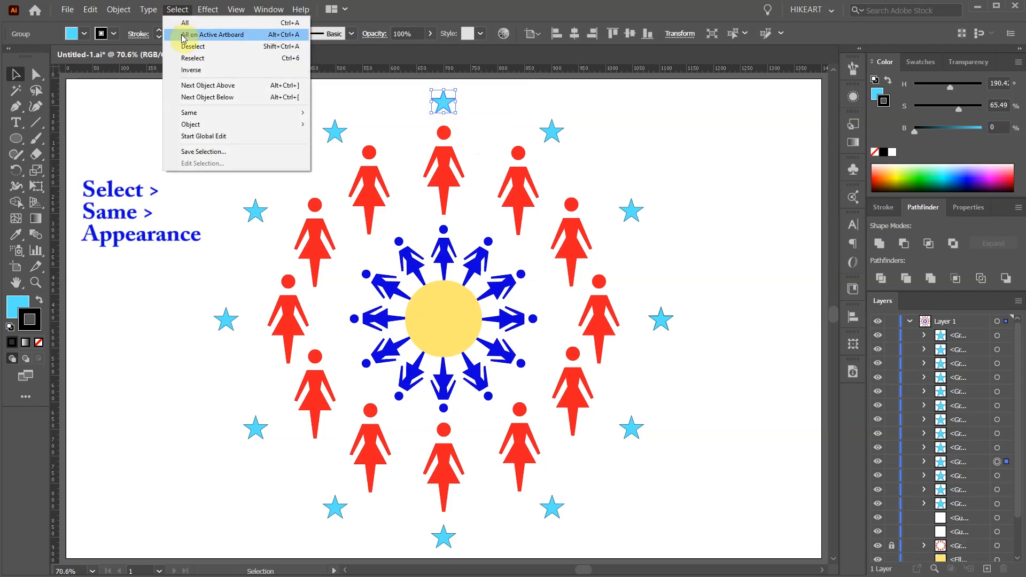
{"action": "mouse_move", "coordinate": [218, 116]}
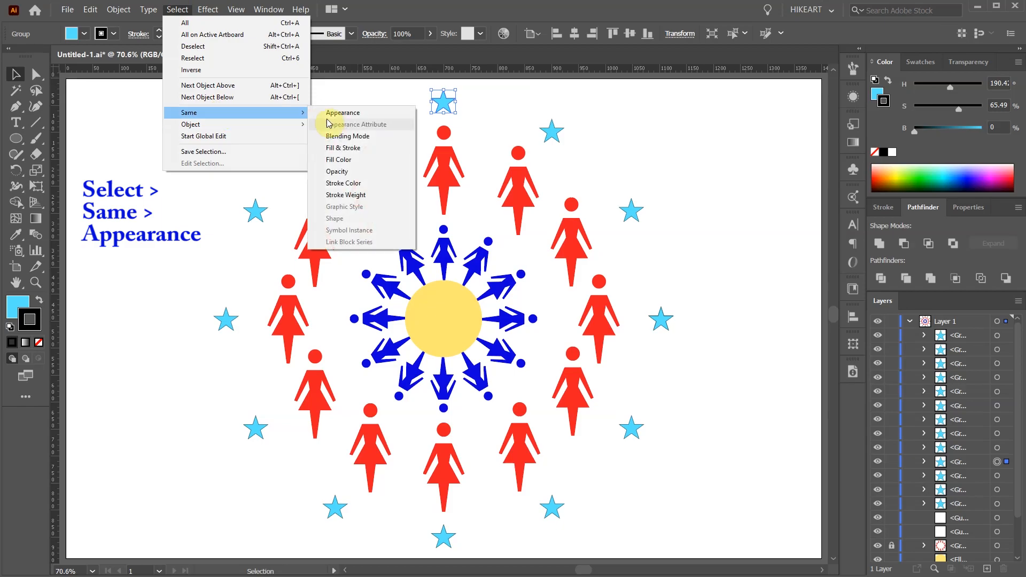
{"action": "left_click", "coordinate": [342, 113]}
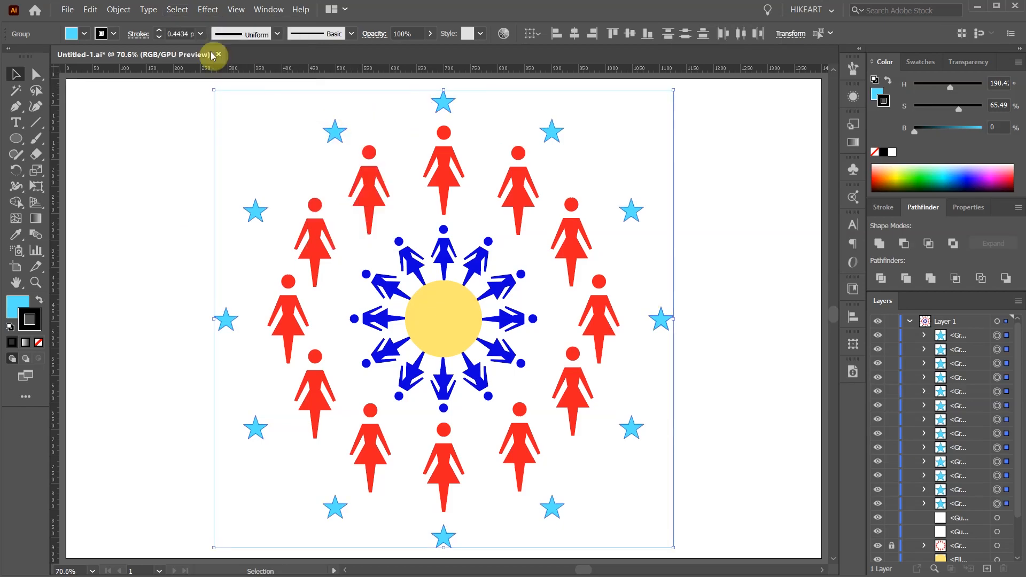
{"action": "left_click", "coordinate": [118, 9]}
{"action": "mouse_move", "coordinate": [161, 27]}
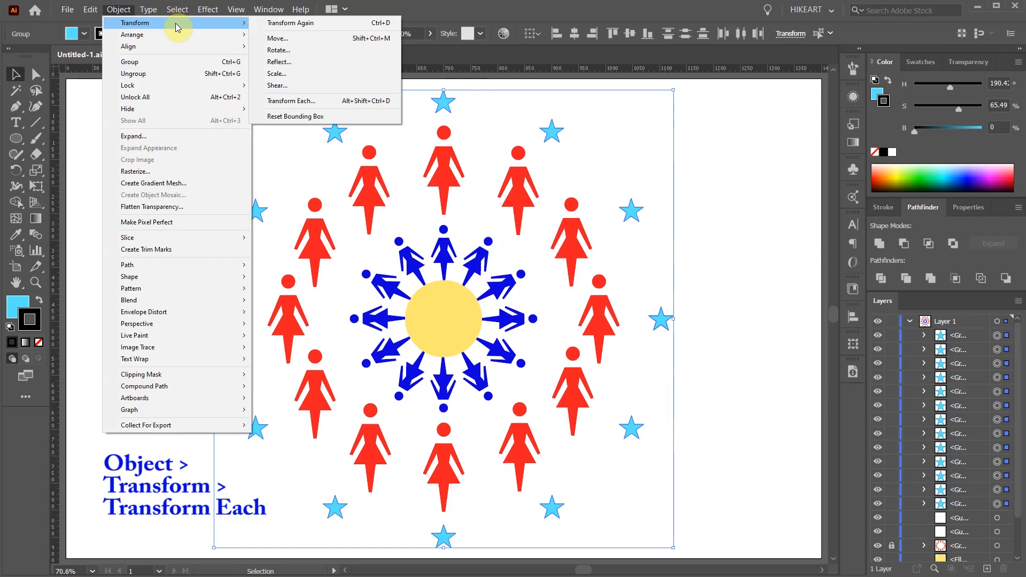
{"action": "left_click", "coordinate": [326, 103]}
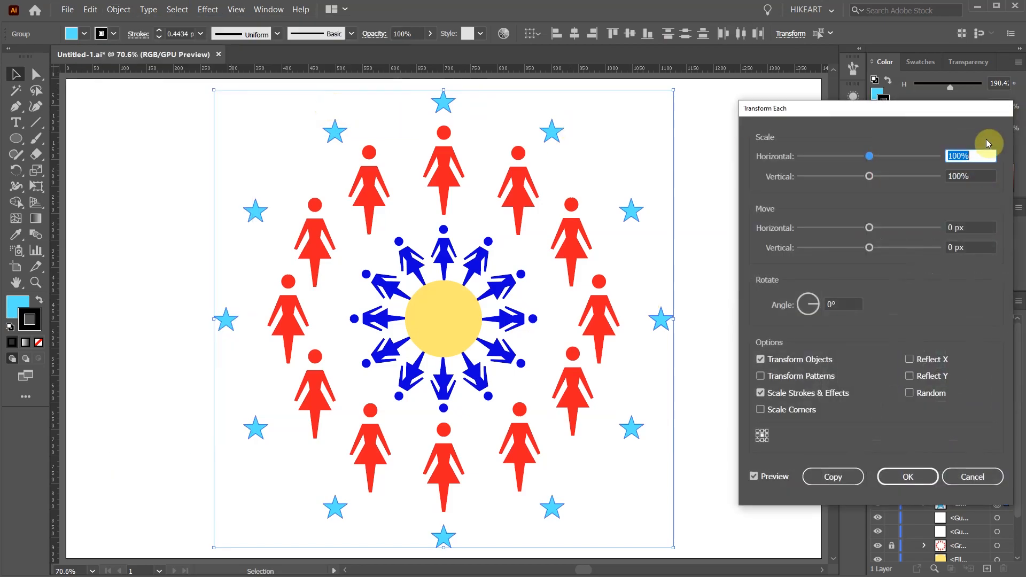
{"action": "key", "text": "Up"}
{"action": "key", "text": "Up"}
{"action": "key", "text": "Up"}
{"action": "key", "text": "Up"}
{"action": "key", "text": "Up"}
{"action": "key", "text": "Up"}
{"action": "key", "text": "Up"}
{"action": "key", "text": "Up"}
{"action": "key", "text": "Up"}
{"action": "key", "text": "Up"}
{"action": "key", "text": "Up"}
{"action": "key", "text": "Up"}
{"action": "key", "text": "Up"}
{"action": "key", "text": "Up"}
{"action": "key", "text": "Up"}
{"action": "key", "text": "Up"}
{"action": "key", "text": "Up"}
{"action": "key", "text": "Up"}
{"action": "key", "text": "Up"}
{"action": "key", "text": "Up"}
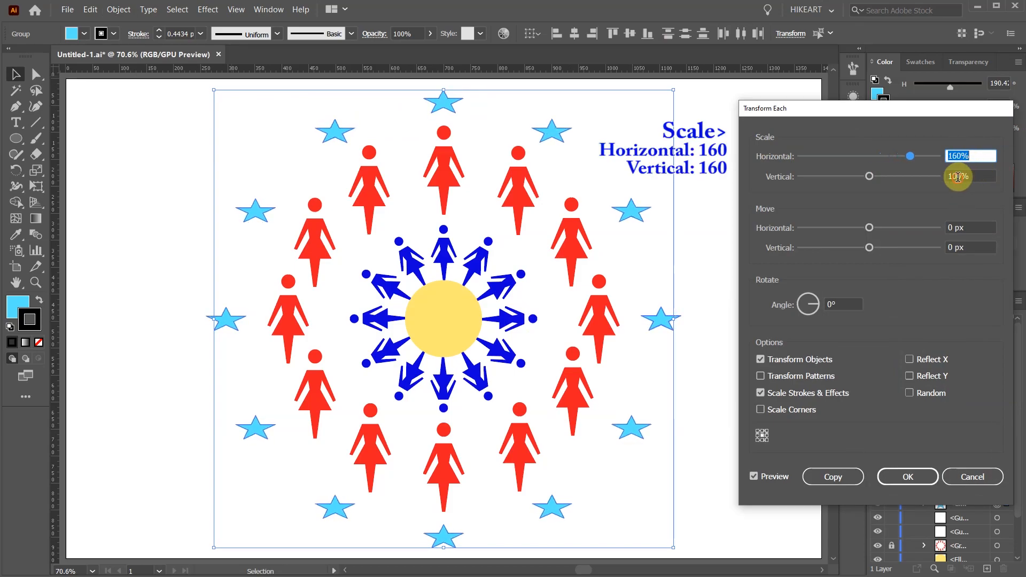
{"action": "key", "text": "Up"}
{"action": "key", "text": "Tab"}
{"action": "type", "text": "160"}
{"action": "key", "text": "Tab"}
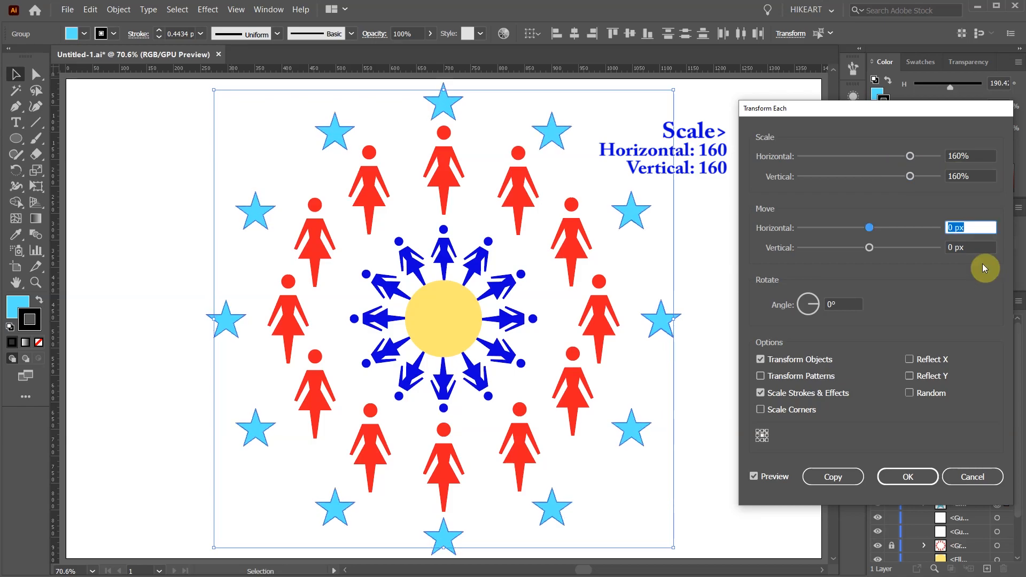
{"action": "left_click", "coordinate": [908, 477]}
{"action": "left_click", "coordinate": [775, 526]}
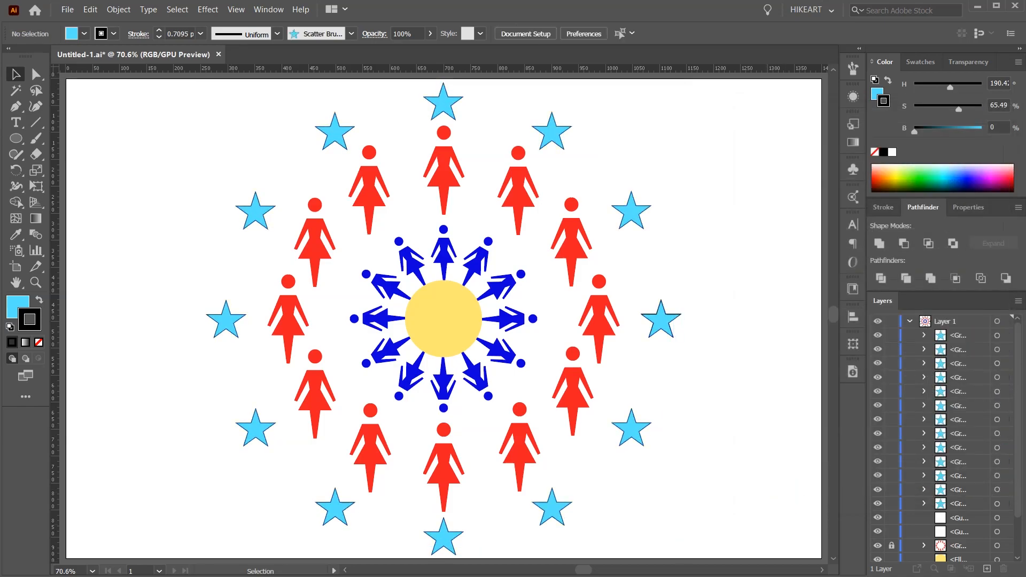